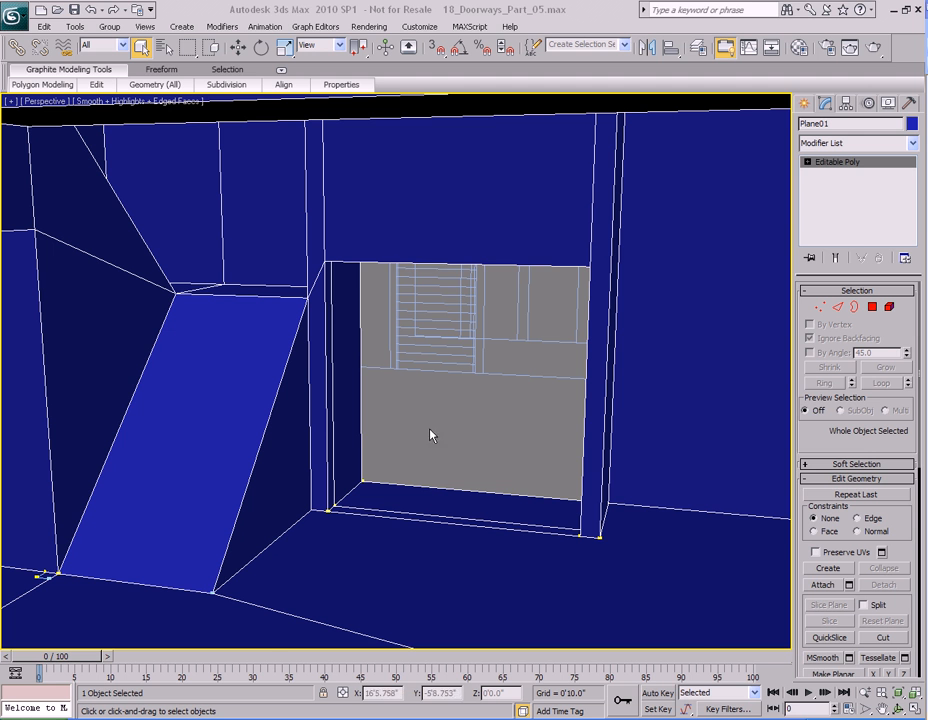
- Clone the existing single pivot door as one independent copy and place it in the wide doorway beside the sloped wall
middle_click_drag(352, 437, 478, 414, "alt")
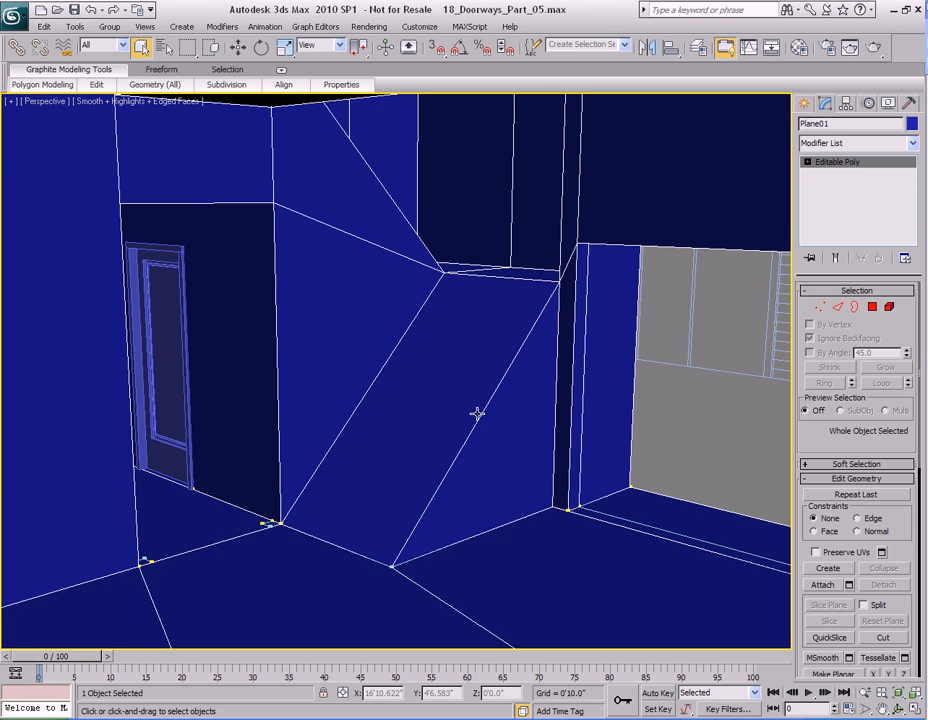
left_click(158, 283)
mouse_move(188, 296)
middle_mouse_down("alt")
mouse_move(226, 286)
mouse_move(203, 278)
mouse_move(228, 284)
middle_mouse_up("alt")
middle_click_drag(508, 412, 292, 356)
key("w")
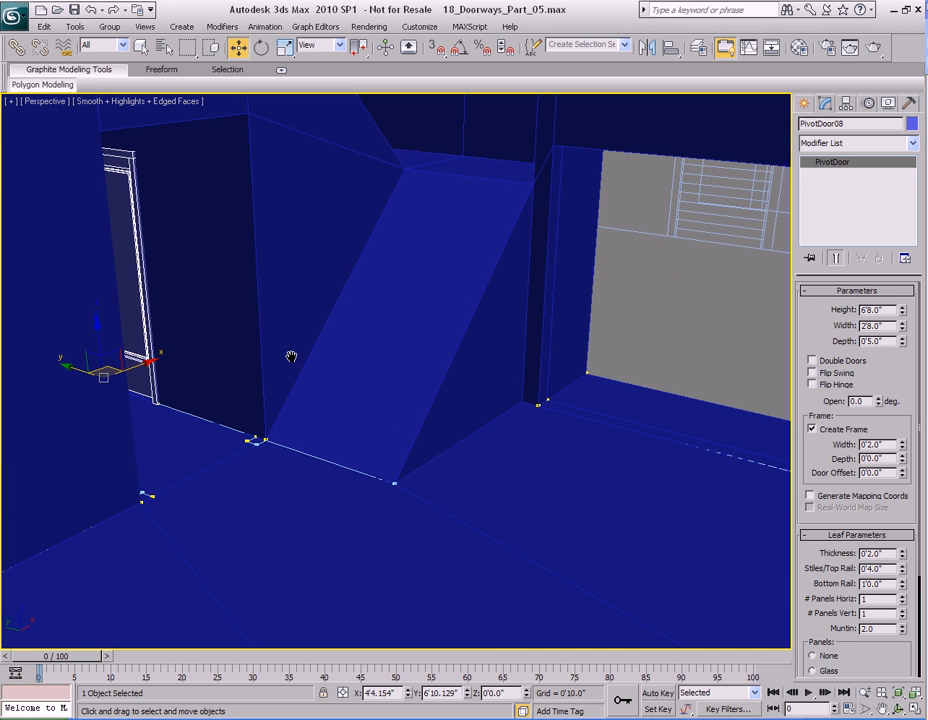
mouse_move(107, 367)
left_mouse_down("shift")
mouse_move(311, 414)
mouse_move(766, 404)
mouse_move(581, 399)
mouse_move(578, 412)
left_mouse_up("shift")
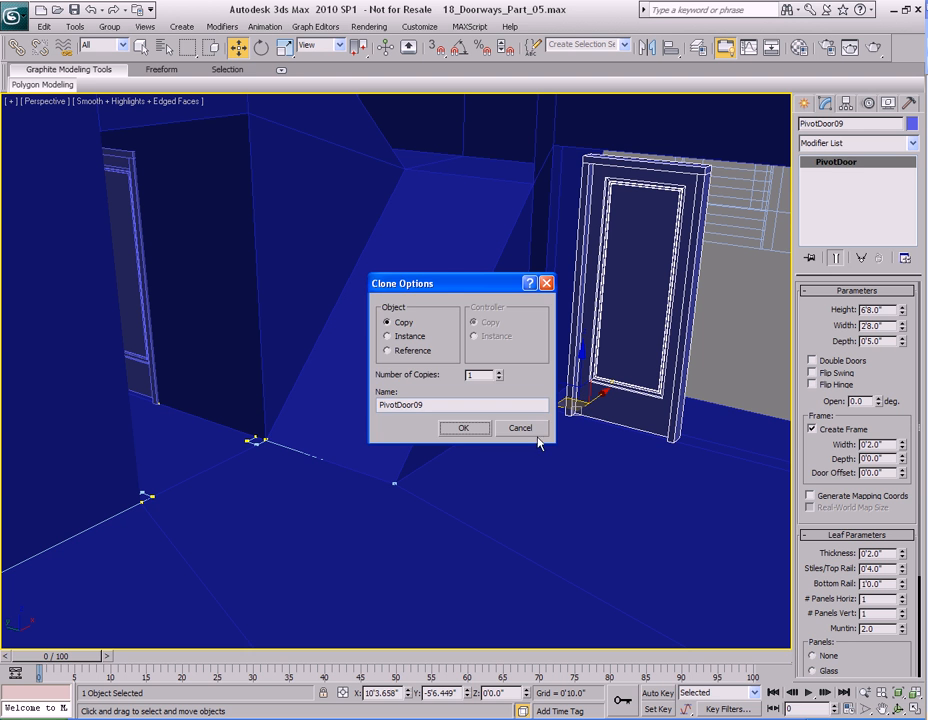
left_click(464, 431)
mouse_move(464, 431)
middle_mouse_down("alt")
mouse_move(387, 397)
mouse_move(401, 392)
mouse_move(375, 391)
mouse_move(456, 385)
mouse_move(443, 396)
mouse_move(427, 370)
middle_mouse_up("alt")
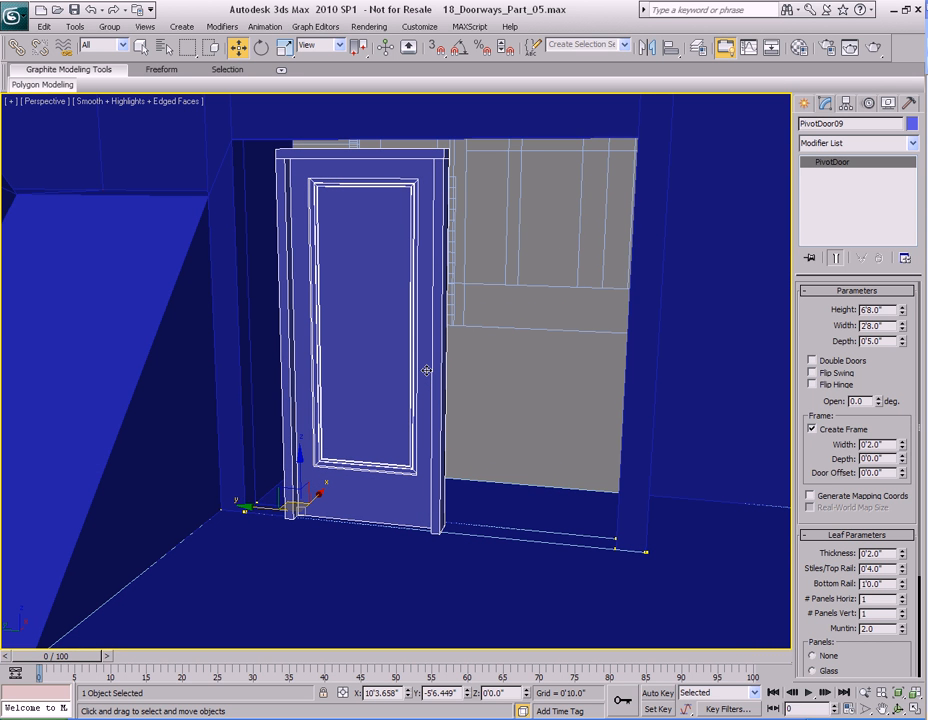
- Set the copied door's width to 5'4" and turn it into double doors
double_click(870, 325)
left_click(887, 326)
double_click(887, 326)
type("5'4")
key("Return")
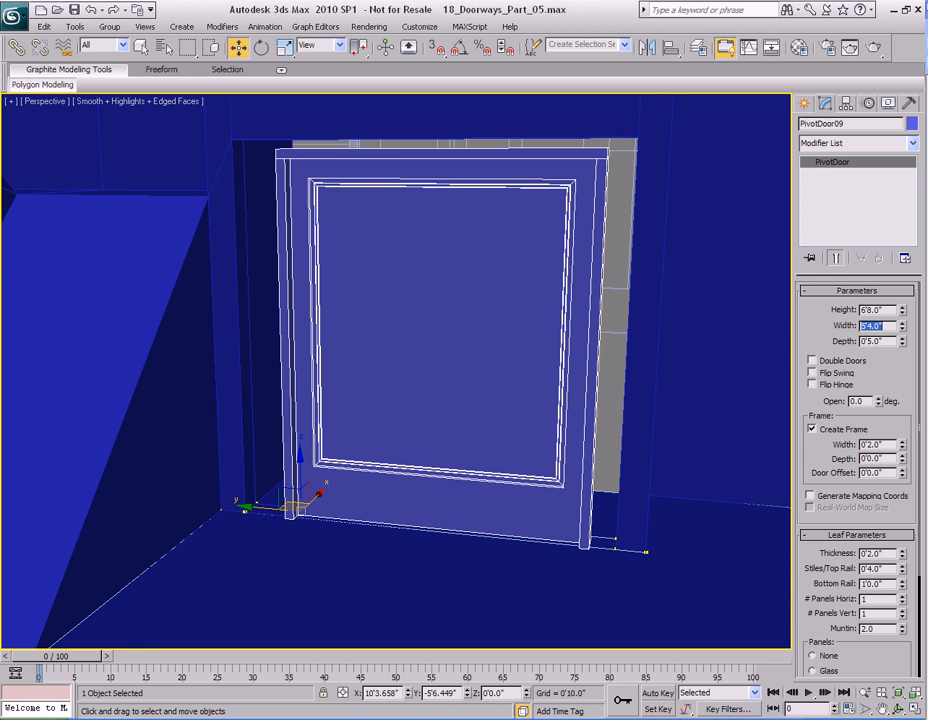
middle_click_drag(494, 400, 521, 412, "alt")
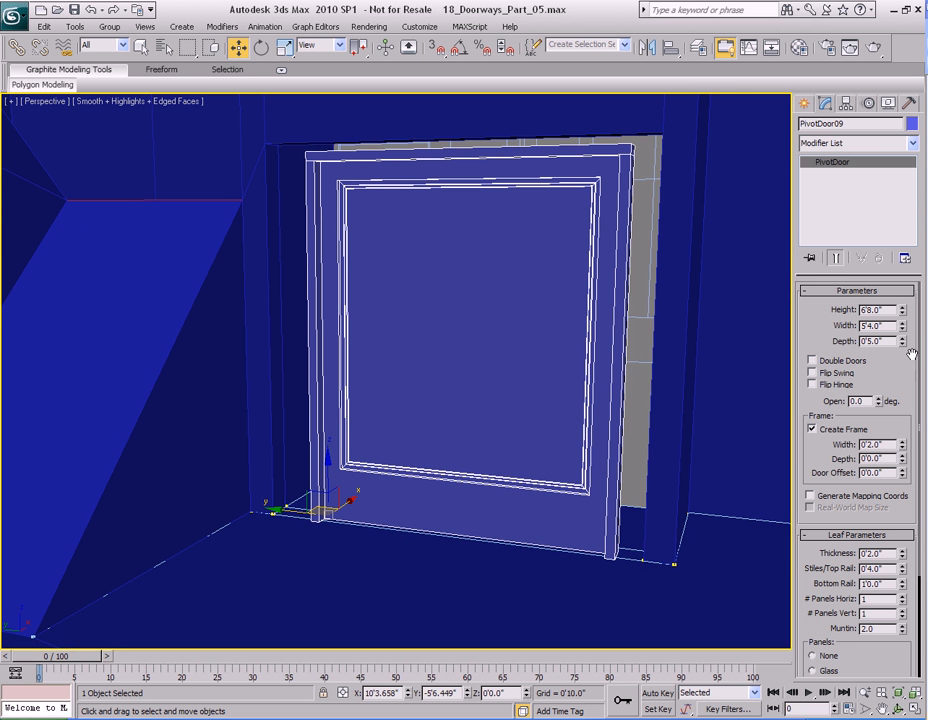
left_click(830, 362)
middle_click_drag(497, 348, 549, 379, "alt")
key("q")
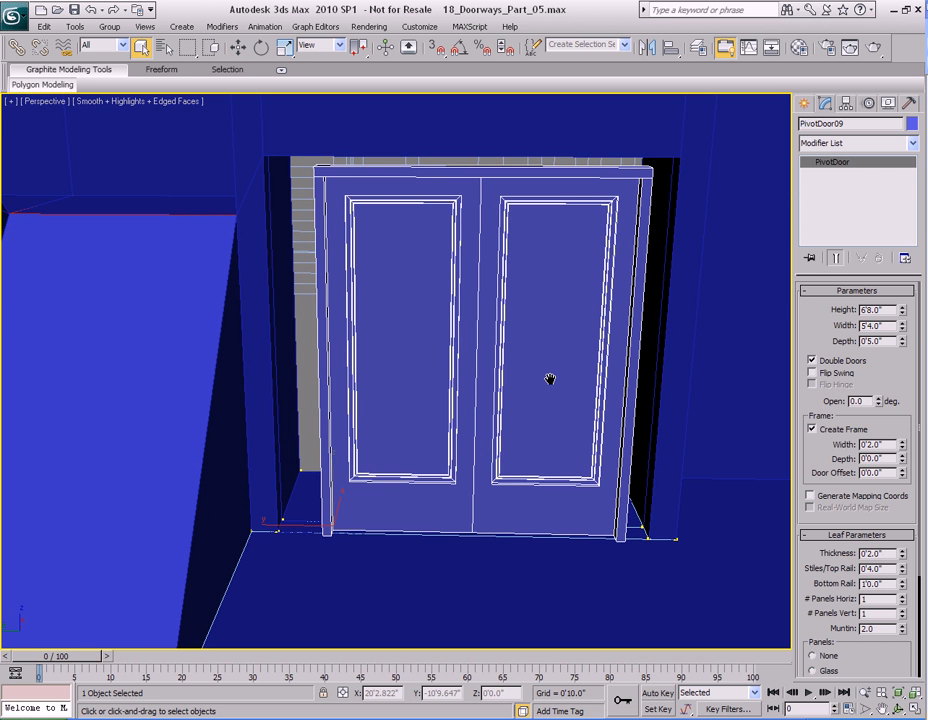
- Move the double door out of the wide doorway onto the wall area beside the opening
key("shift+z")
key("shift+z")
key("shift+z")
key("w")
left_click_drag(297, 454, 640, 499)
middle_click_drag(505, 416, 524, 455)
key("q")
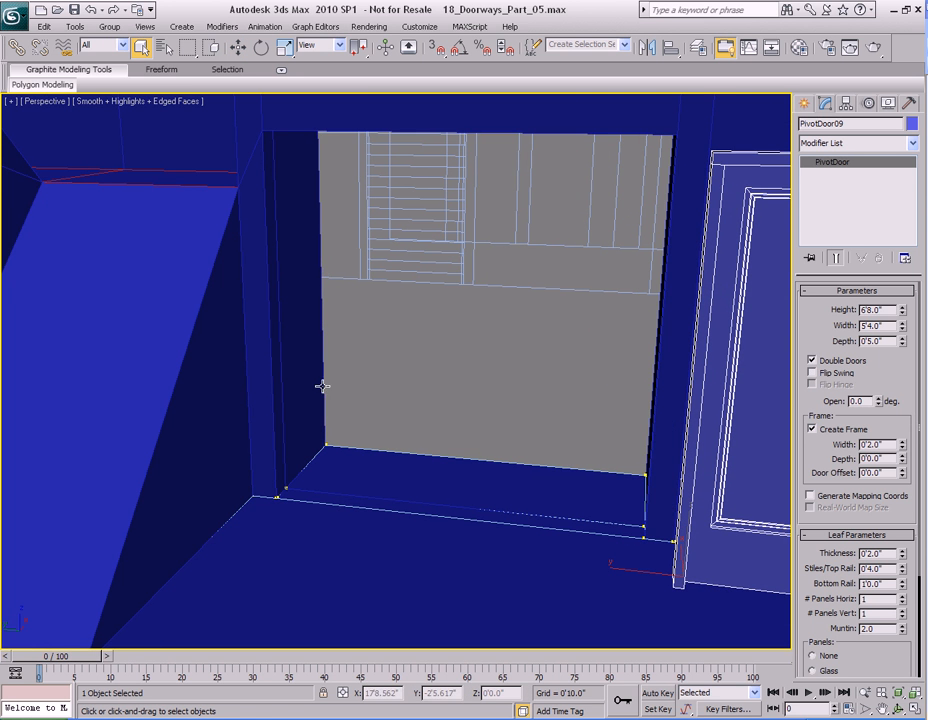
- Select the loop of four narrow polygons lining the wide doorway's inner frame on the house mesh
left_click(288, 327)
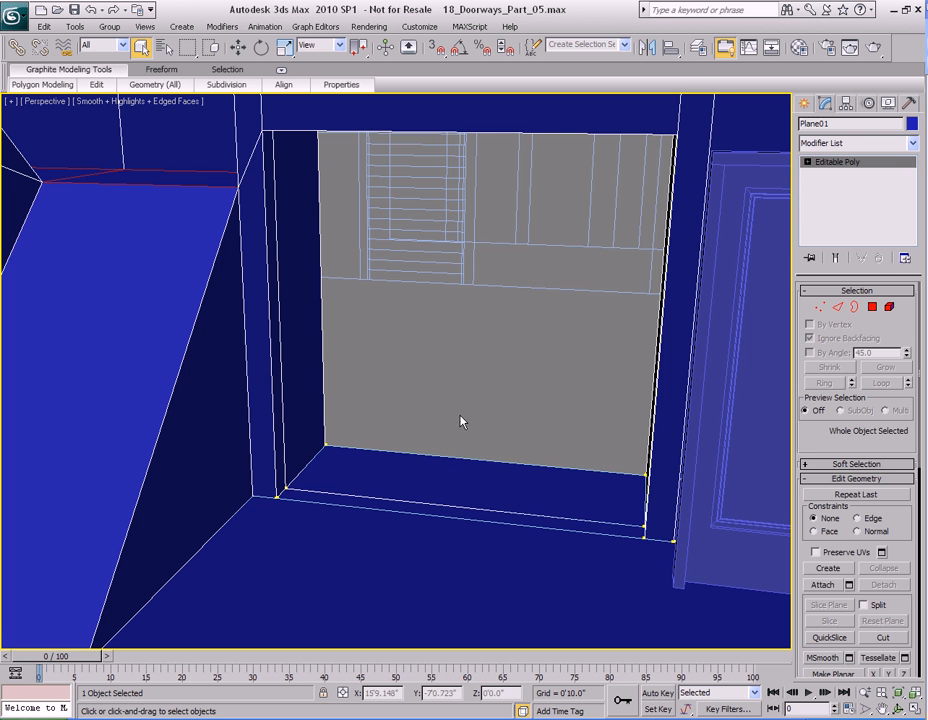
key("4")
middle_click_drag(398, 385, 420, 353)
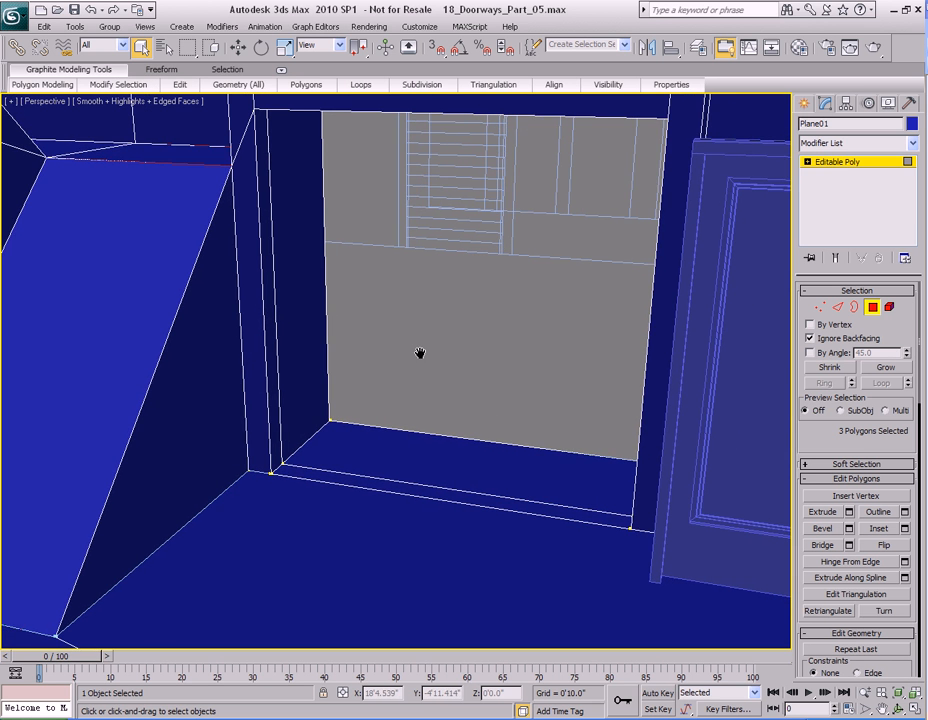
left_click(395, 488)
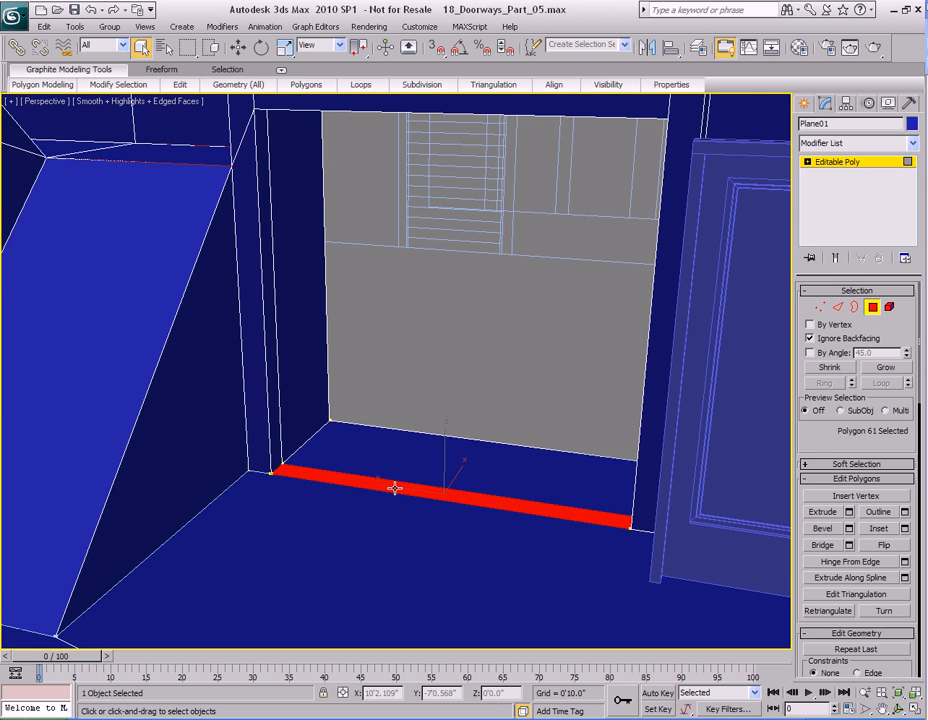
left_click(270, 302, "ctrl")
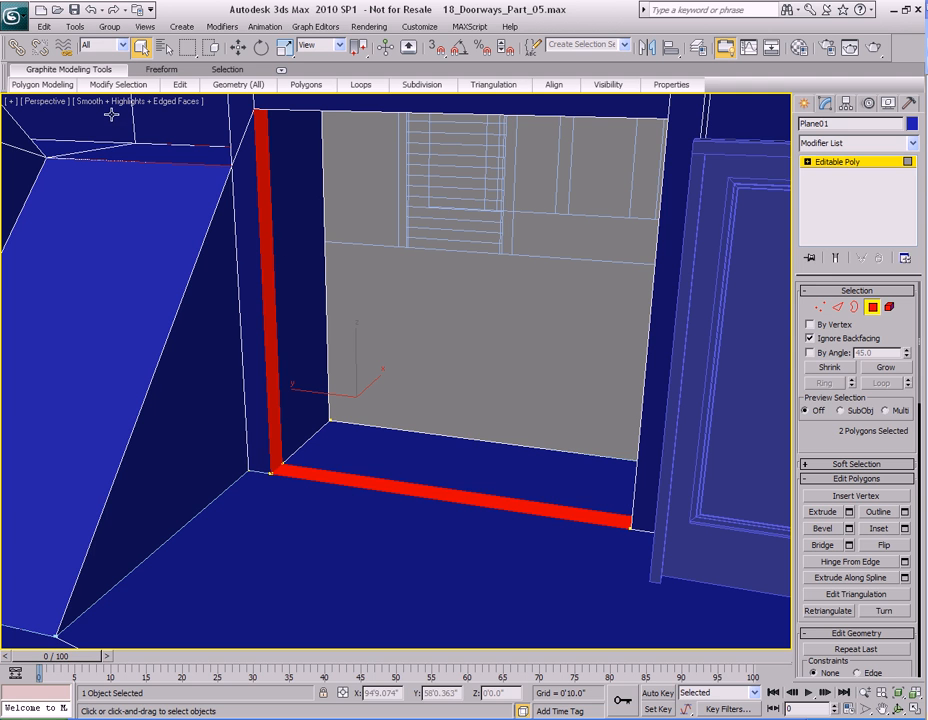
mouse_move(122, 90)
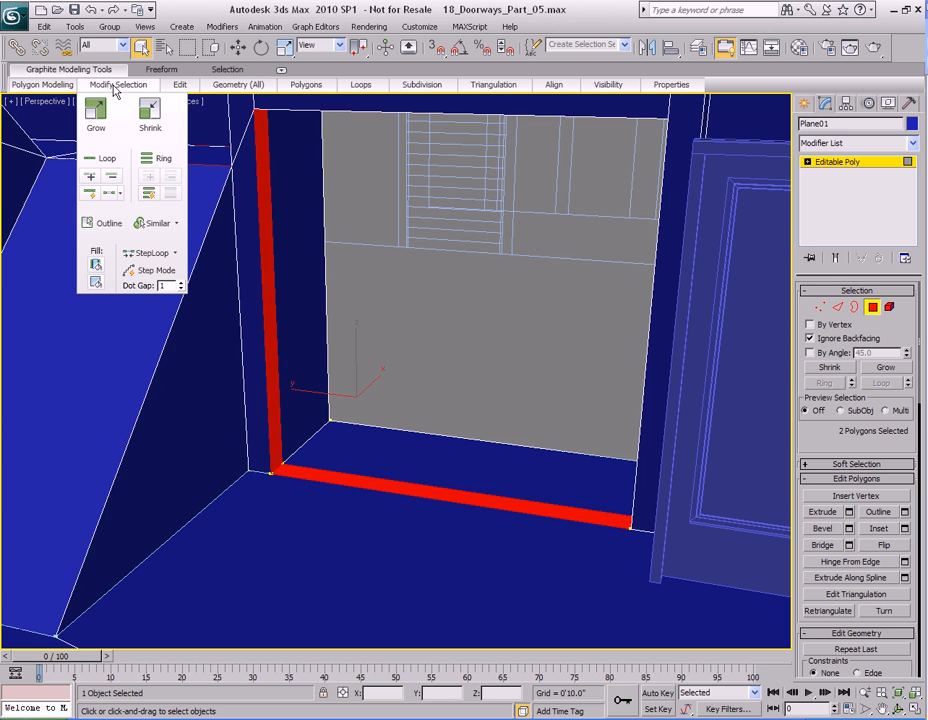
left_click(108, 161)
middle_click_drag(470, 261, 394, 286, "alt")
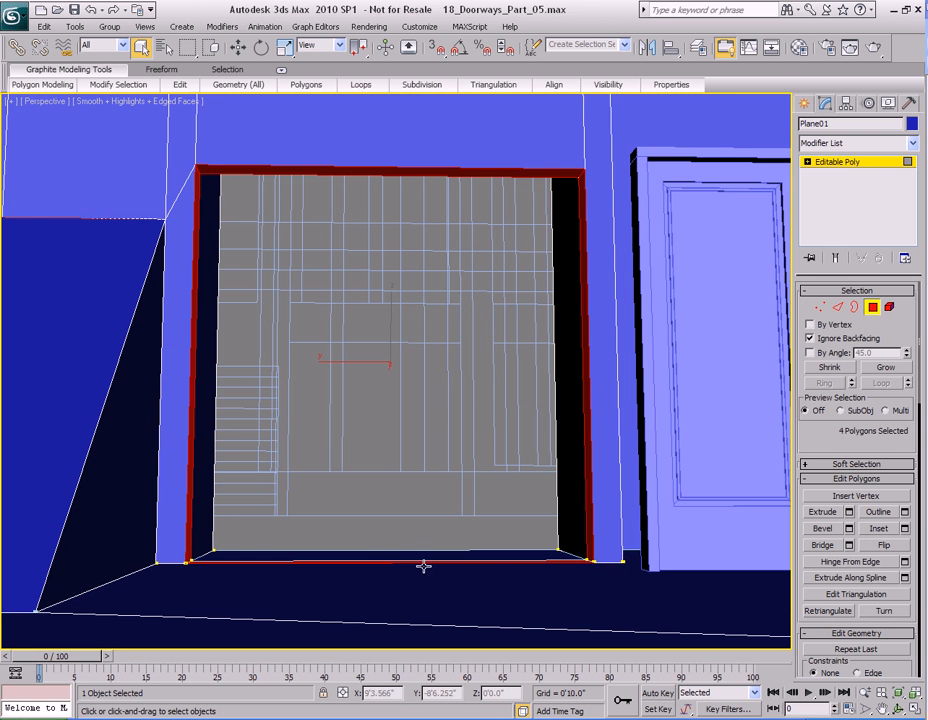
middle_click_drag(461, 400, 454, 439, "alt")
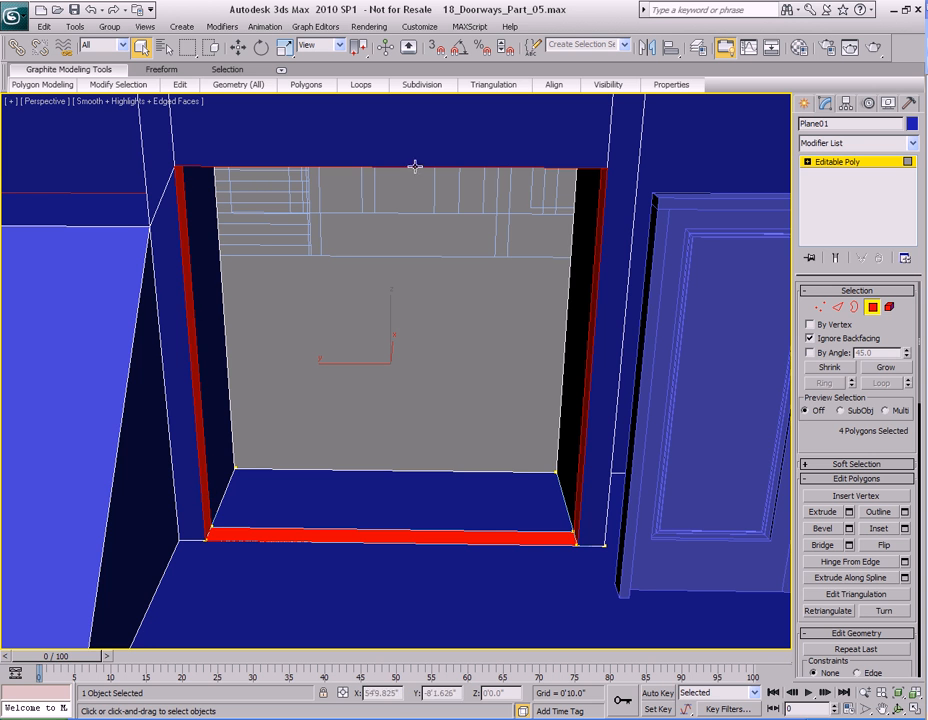
middle_click_drag(525, 516, 539, 420, "alt")
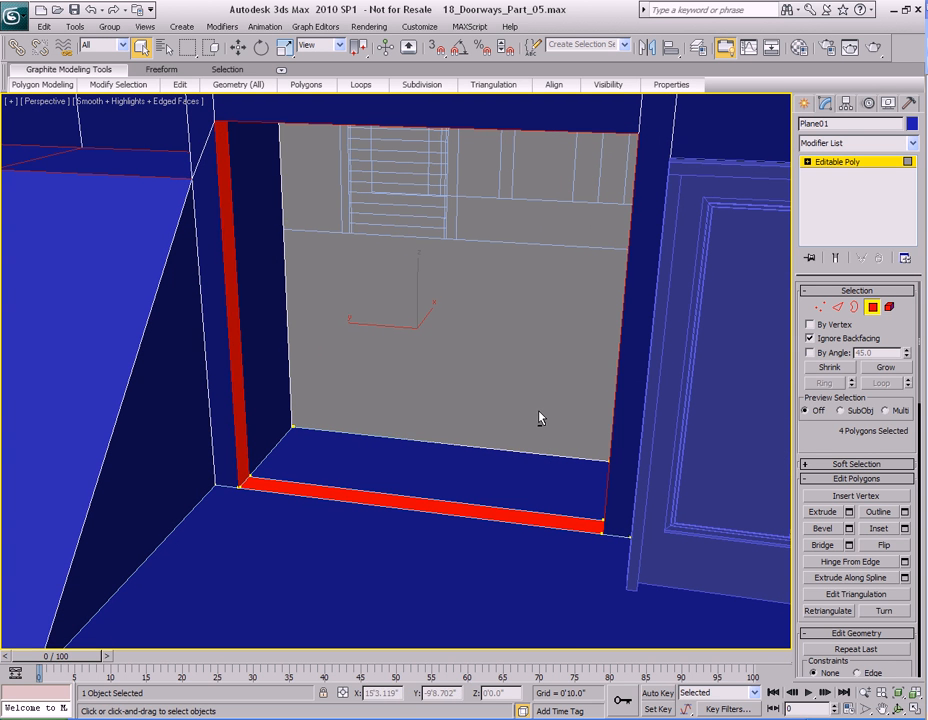
- Clone the selected polygon loop to a separate object by scaling it inward about the selection center, and select the new frame
key("r")
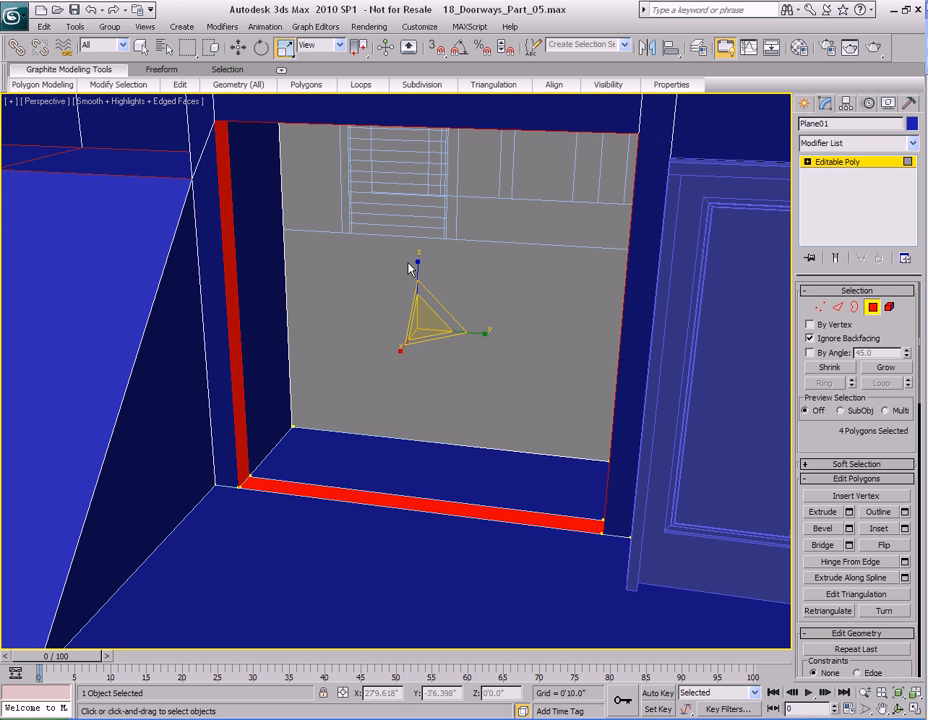
left_click(358, 47)
left_click_drag(357, 52, 358, 92)
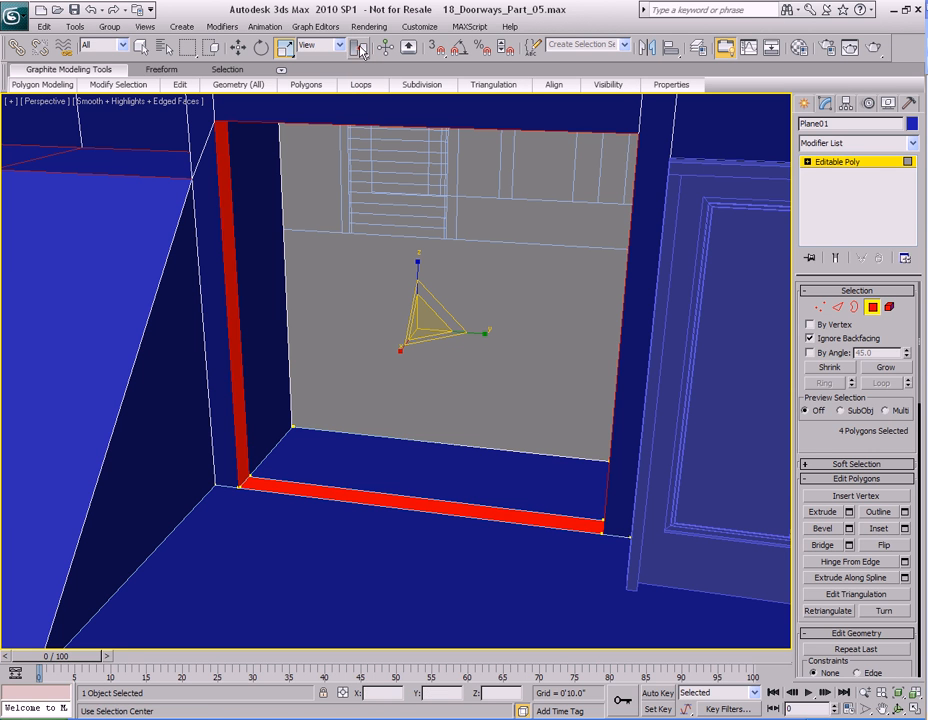
middle_click_drag(515, 332, 518, 325, "alt")
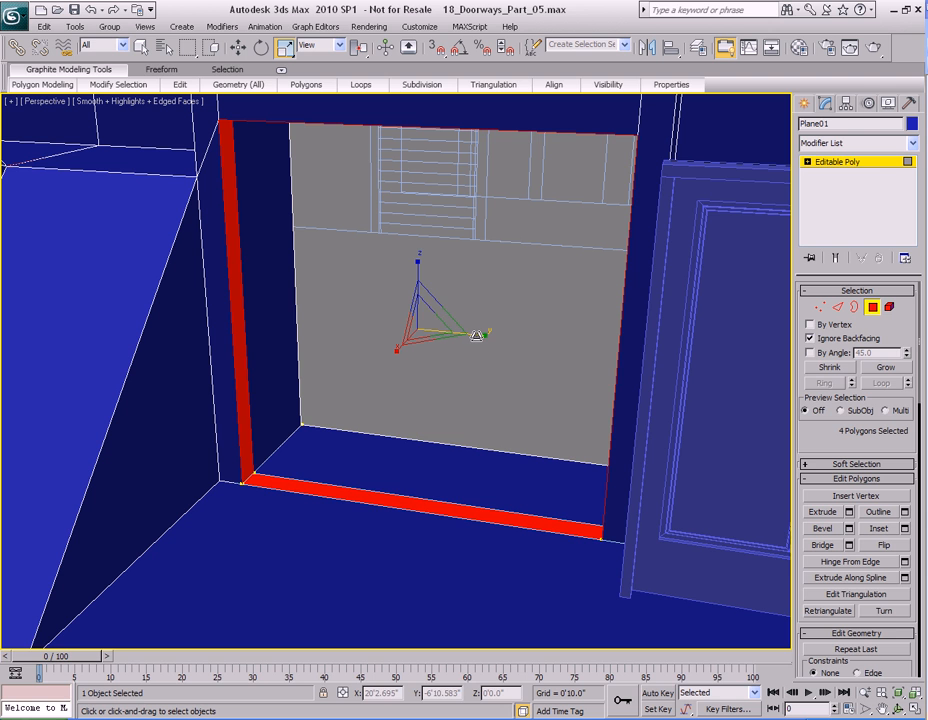
left_click_drag(434, 307, 428, 315, "shift")
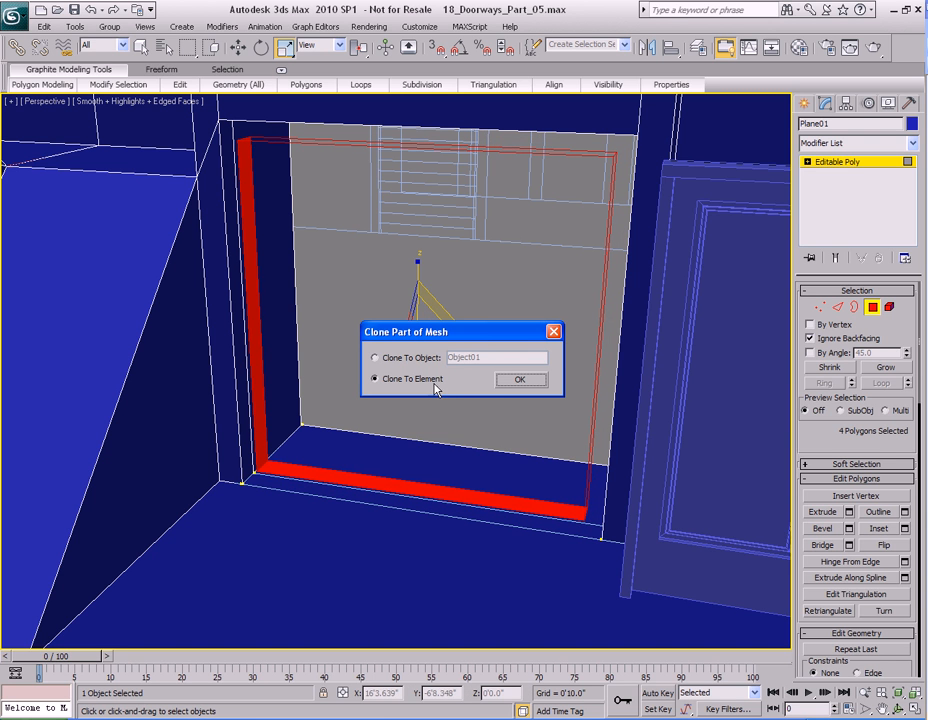
left_click(408, 360)
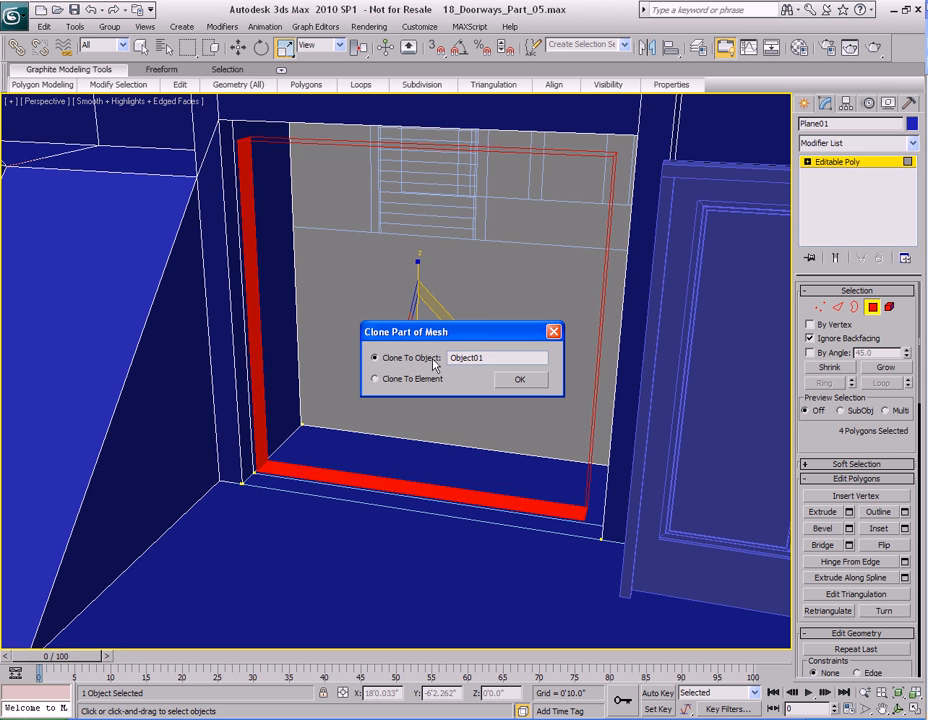
left_click(510, 379)
mouse_move(511, 381)
middle_mouse_down()
mouse_move(480, 358)
mouse_move(493, 362)
middle_mouse_up()
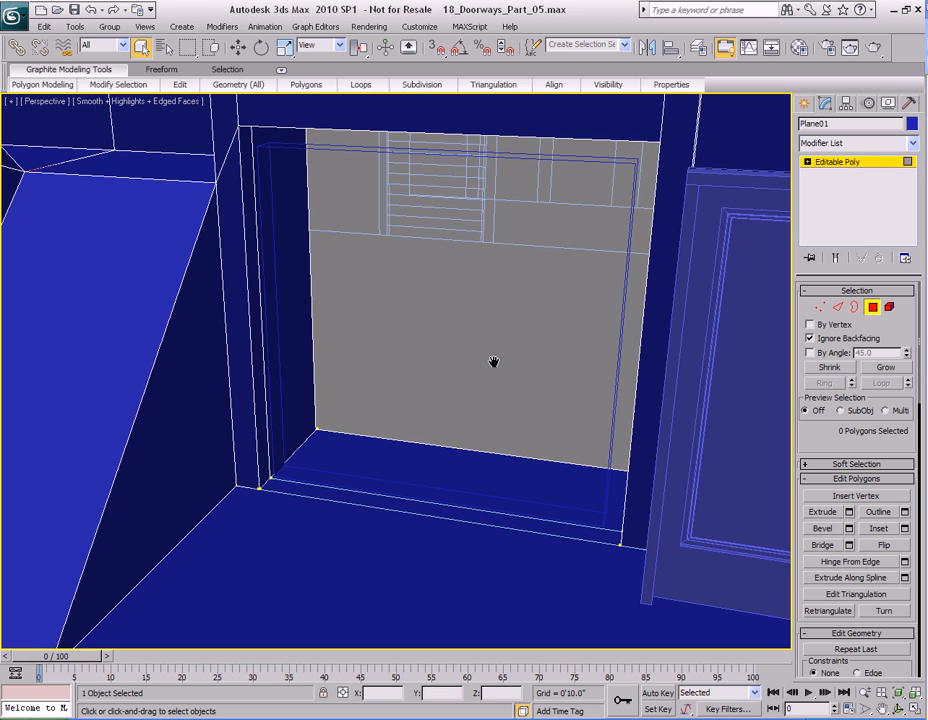
key("4")
left_click(268, 263)
middle_click_drag(263, 250, 425, 377, "alt")
scroll(430, 370, "down", 4)
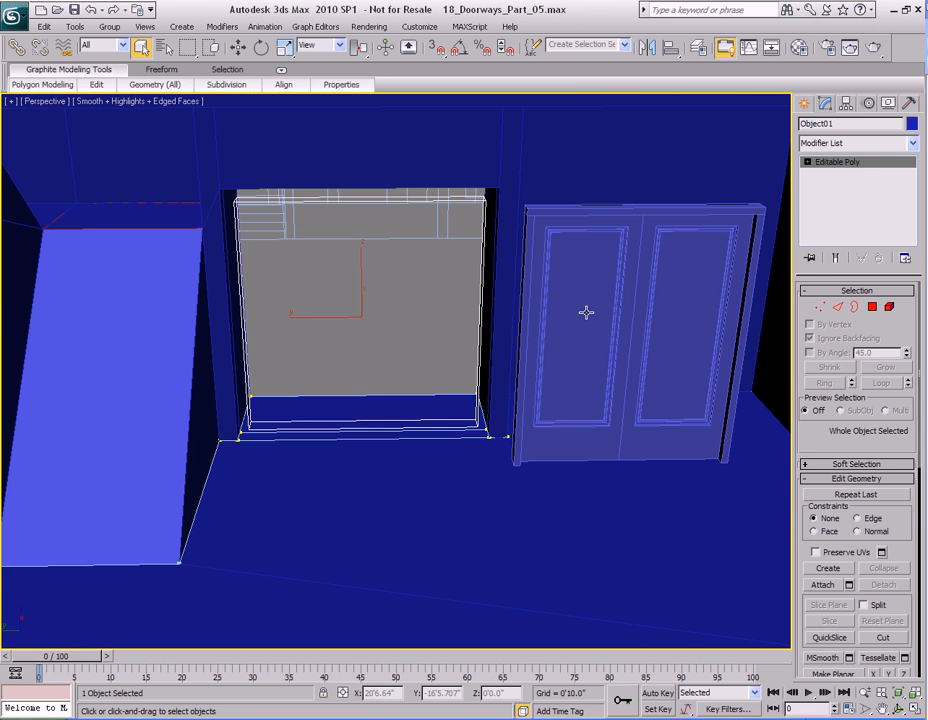
- Align the double door to the cloned frame, center to center in X, Y and Z
left_click(584, 315)
scroll(435, 323, "up", 1)
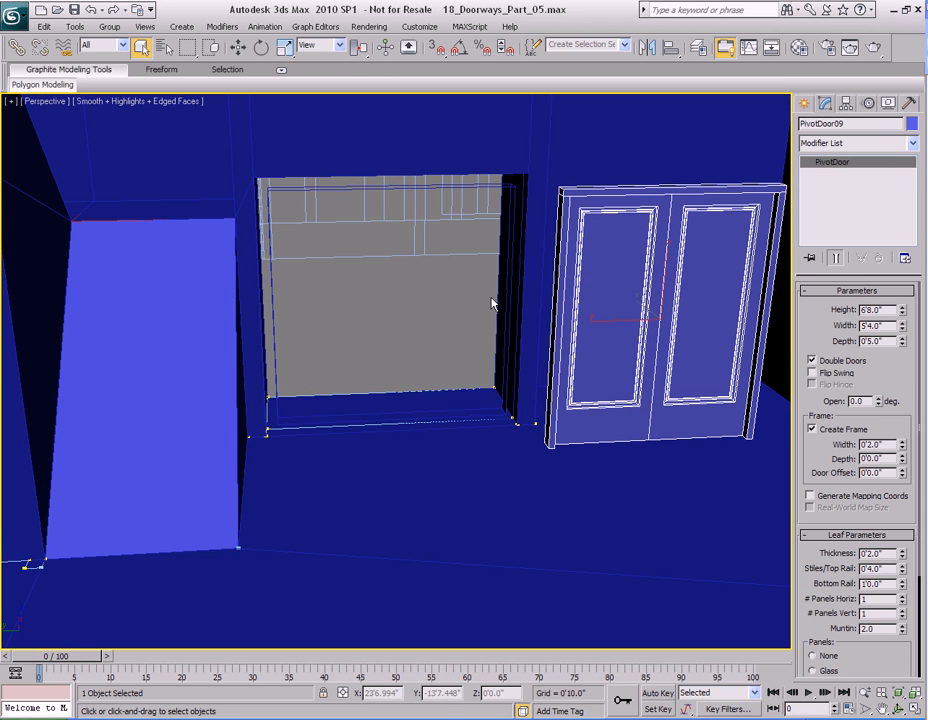
middle_click_drag(493, 304, 555, 161, "alt")
left_click(671, 48)
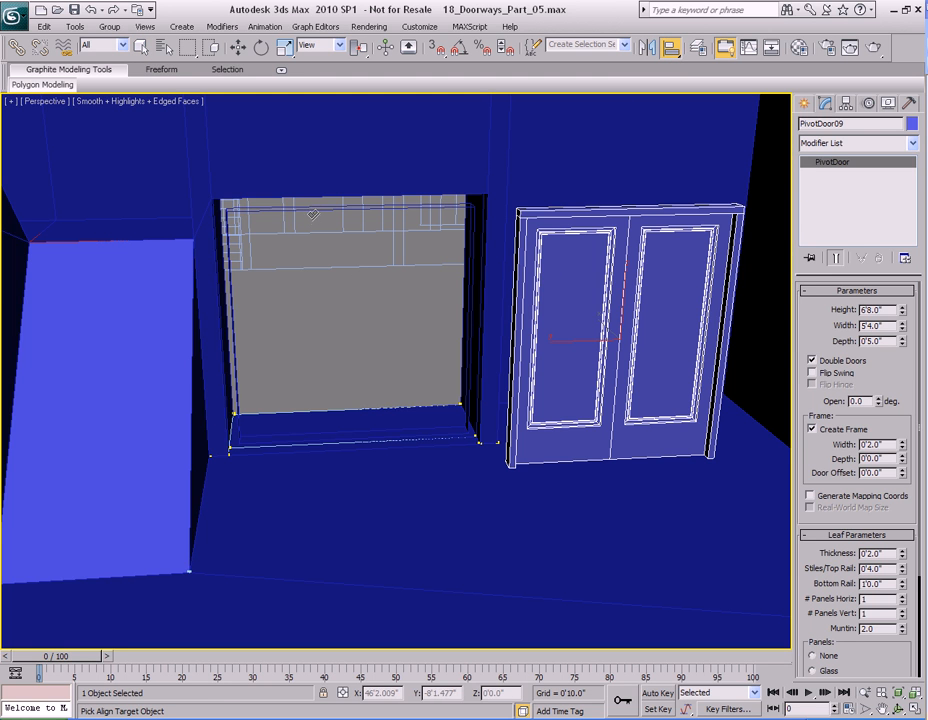
middle_click_drag(316, 275, 378, 298)
scroll(403, 322, "up", 3)
left_click(408, 170)
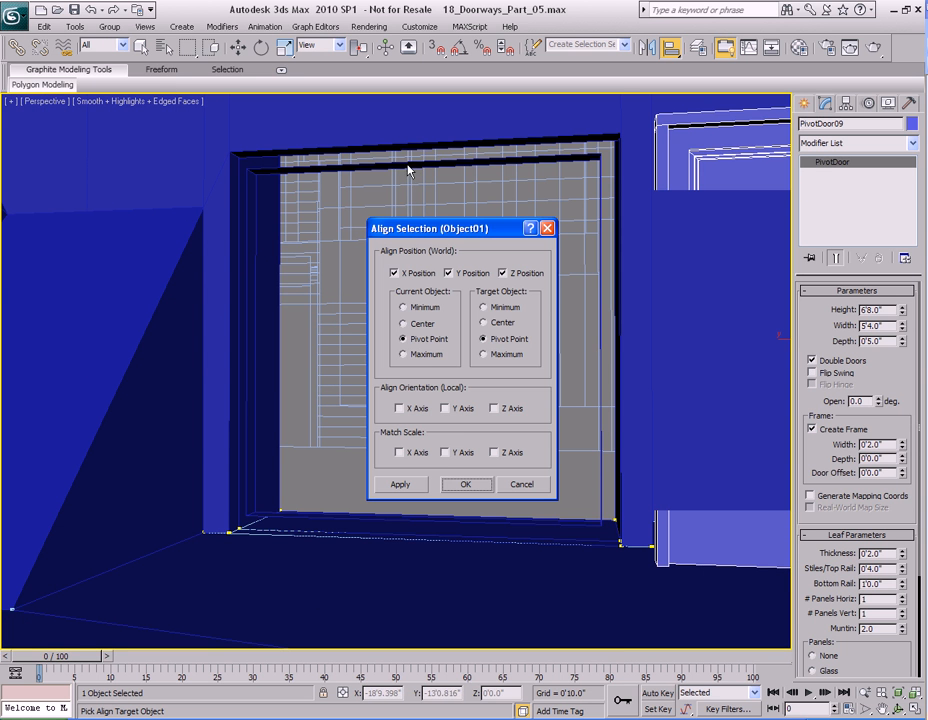
left_click(421, 325)
left_click(504, 324)
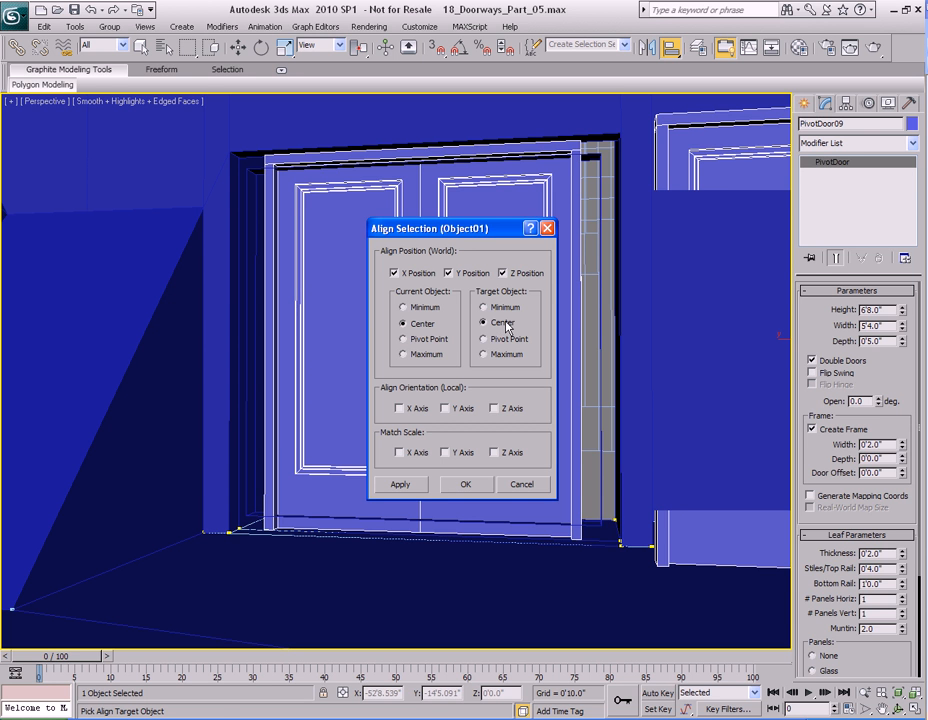
left_click(465, 484)
- Set the double door's absolute Z position to 0 so it sits on the floor
middle_click_drag(440, 458, 437, 406, "alt")
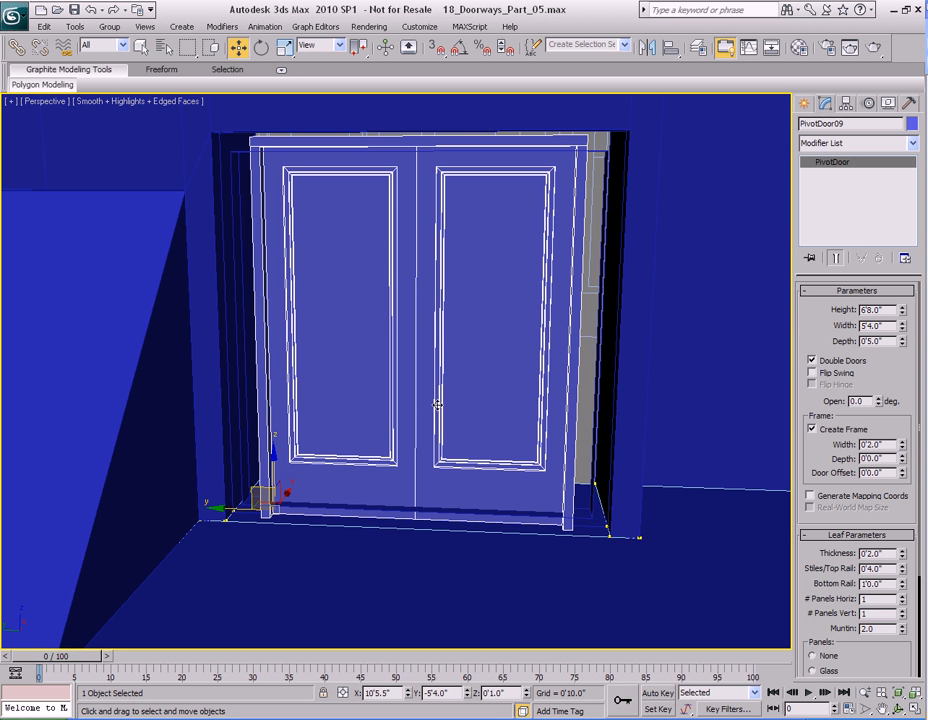
key("F12")
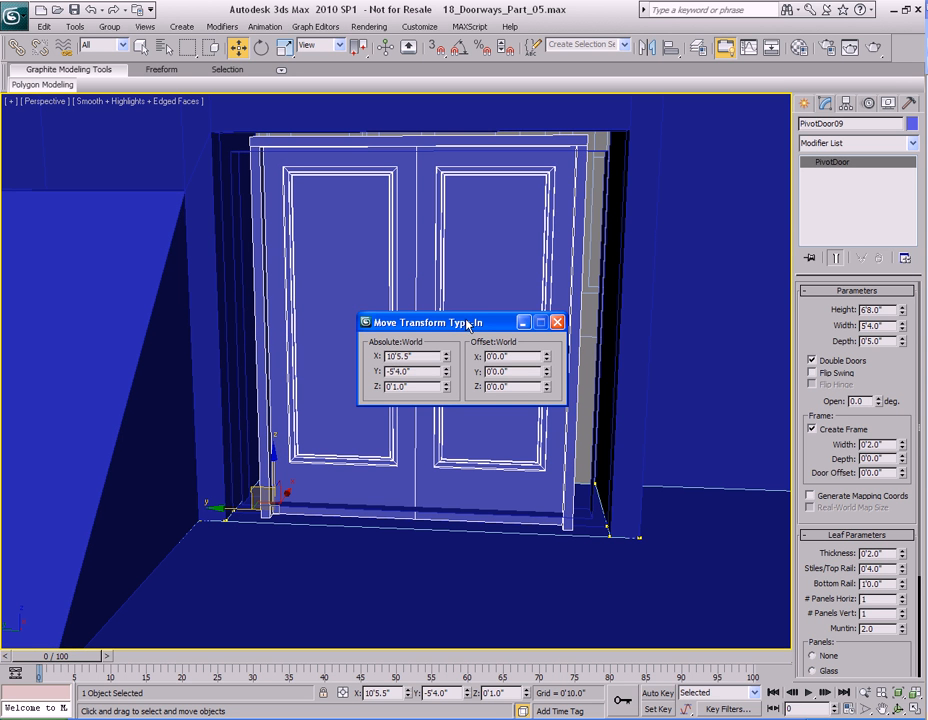
left_click_drag(466, 323, 597, 222)
left_click_drag(547, 284, 510, 294)
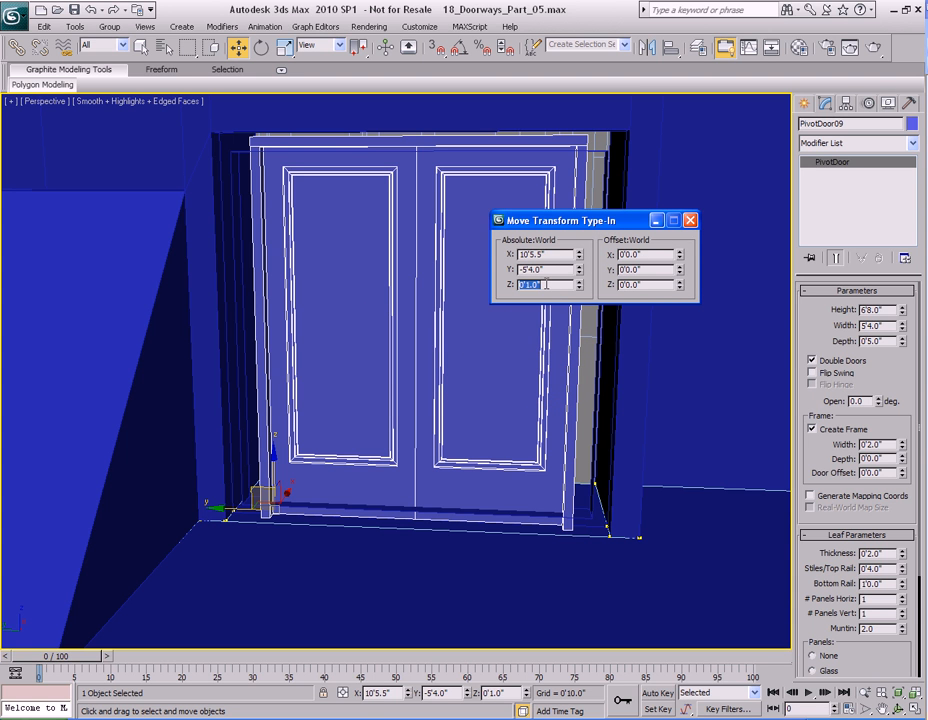
type("0")
key("Return")
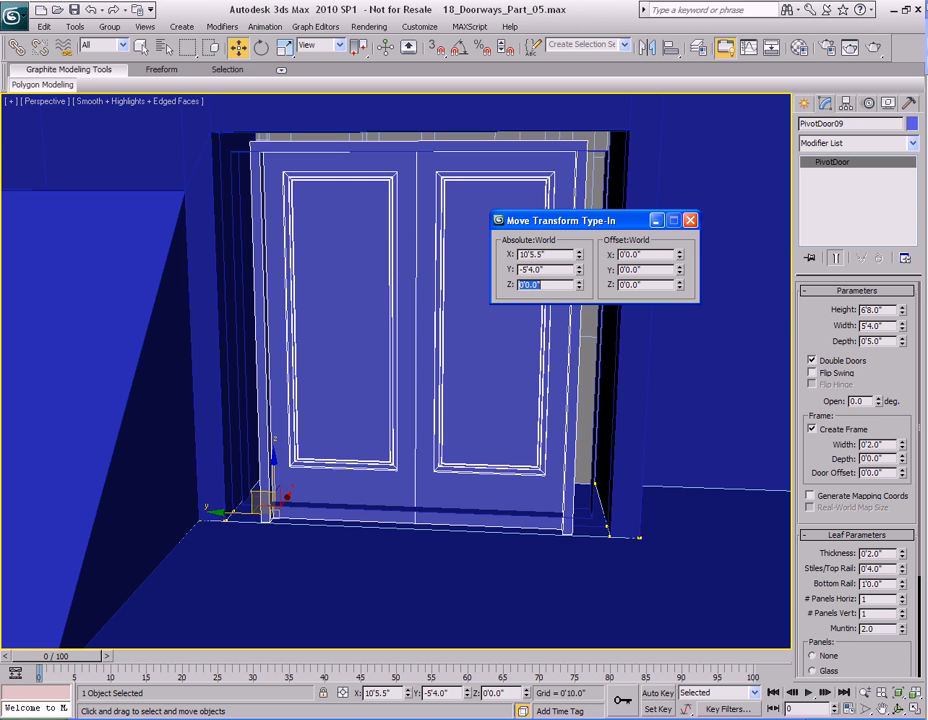
left_click(693, 222)
middle_click_drag(397, 500, 481, 420, "alt")
middle_click_drag(503, 356, 478, 438)
middle_click_drag(540, 390, 514, 420, "alt")
key("q")
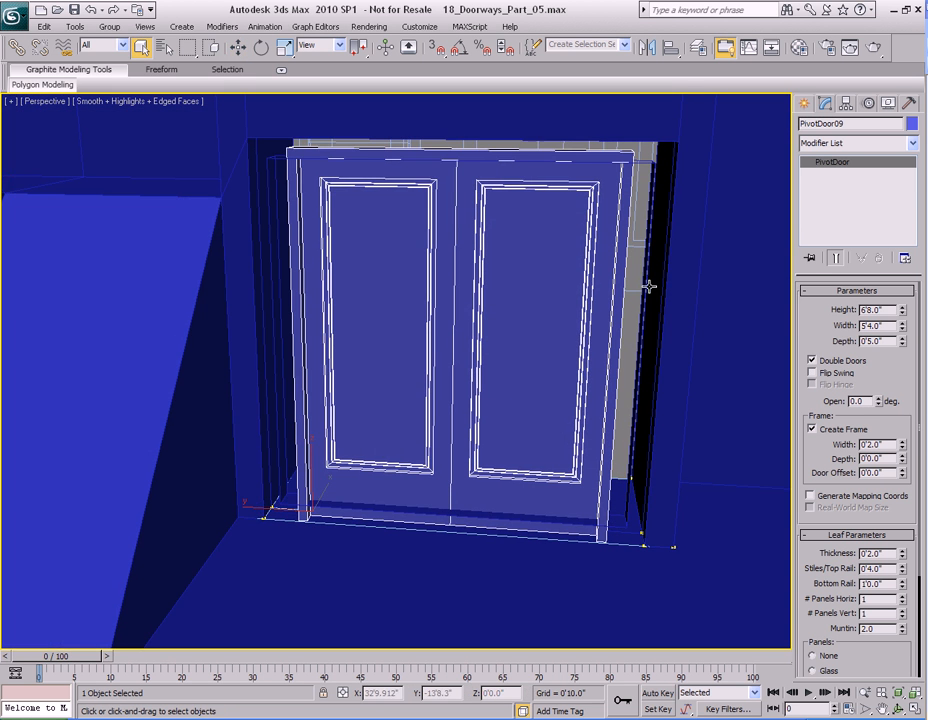
- Delete the cloned helper frame around the double door
left_click(617, 577)
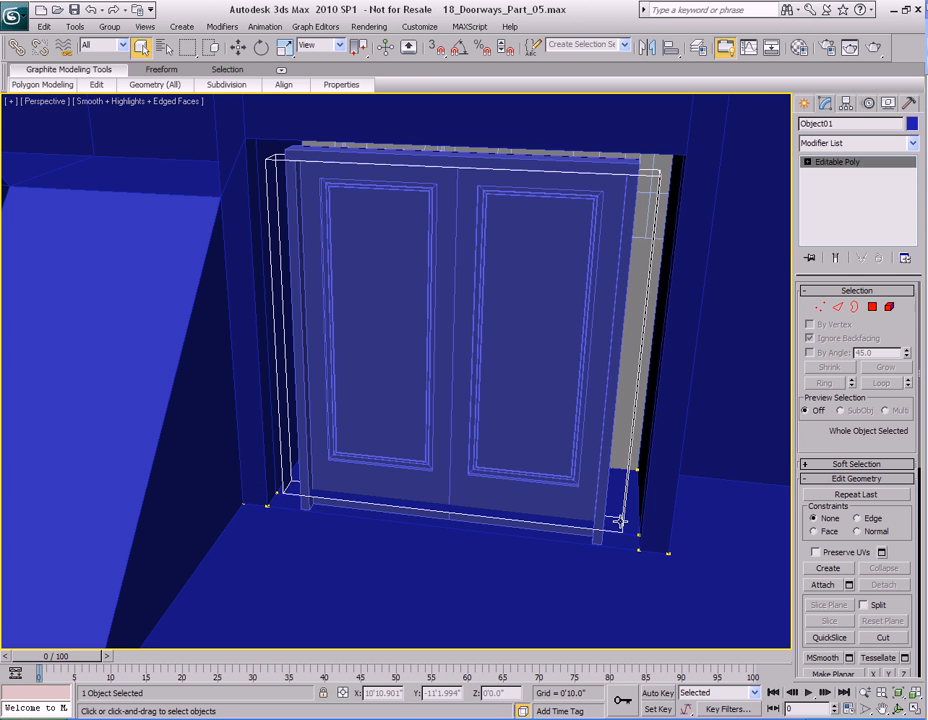
mouse_move(467, 378)
middle_mouse_down()
mouse_move(462, 402)
mouse_move(474, 361)
middle_mouse_up()
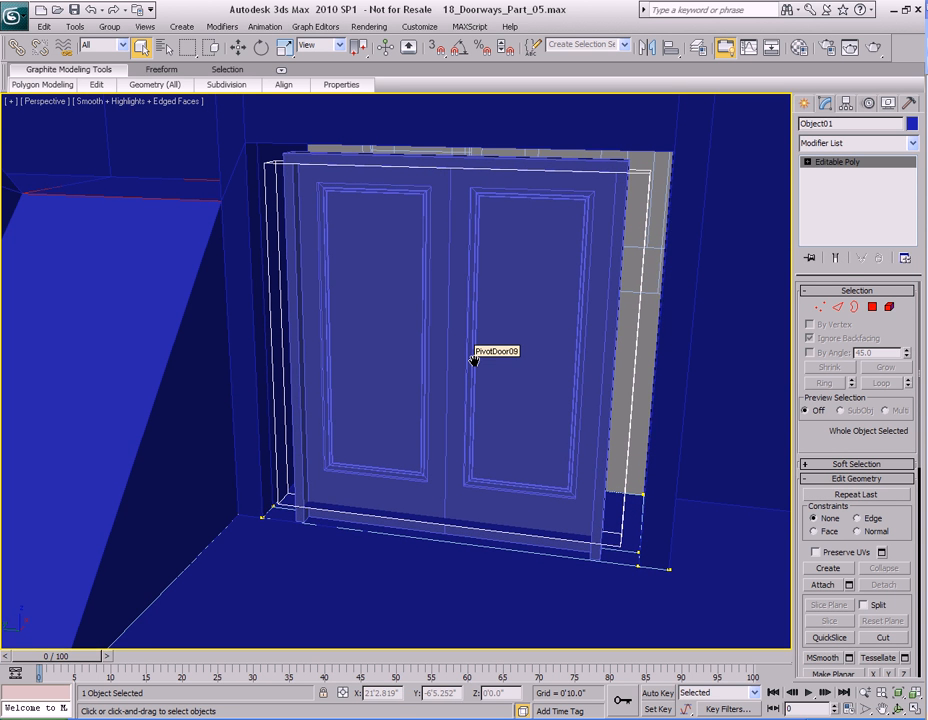
key("ctrl+d")
mouse_move(473, 361)
middle_mouse_down("alt")
mouse_move(460, 362)
mouse_move(460, 377)
middle_mouse_up("alt")
- Select the two side jamb polygons of the wide doorway on the house object
left_click(480, 137)
mouse_move(455, 288)
middle_mouse_down("alt")
mouse_move(476, 275)
mouse_move(466, 286)
middle_mouse_up("alt")
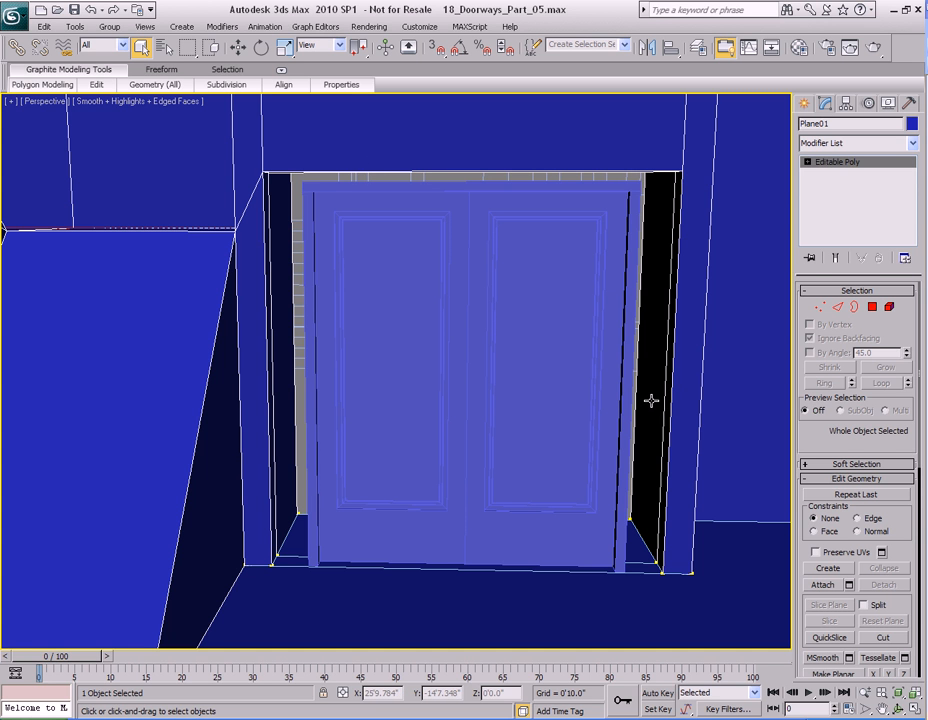
middle_click_drag(543, 427, 540, 331, "alt")
middle_click_drag(600, 306, 613, 309, "alt")
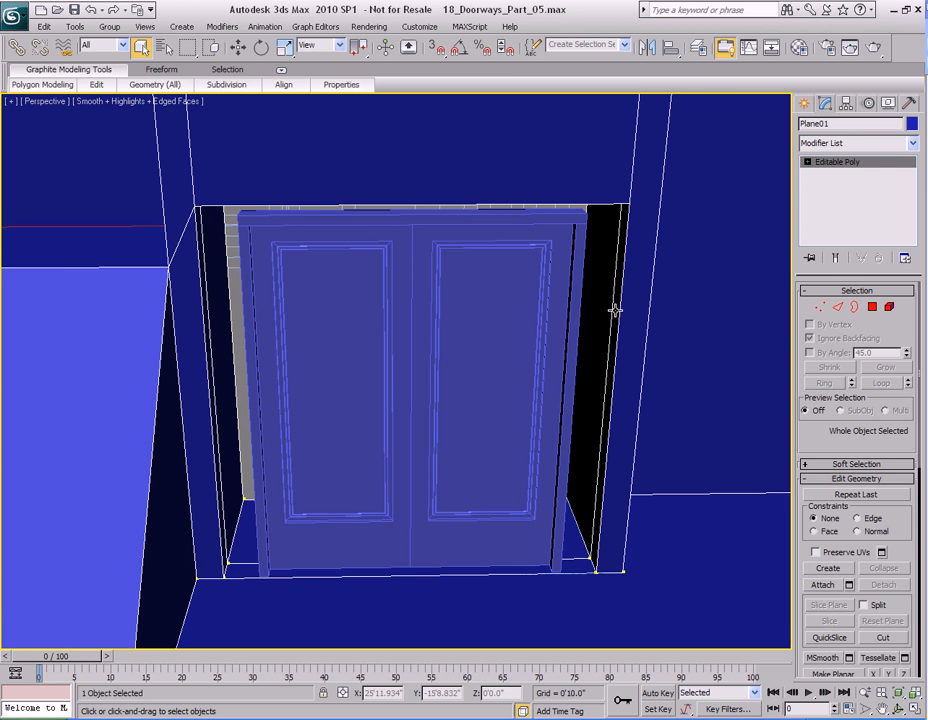
key("4")
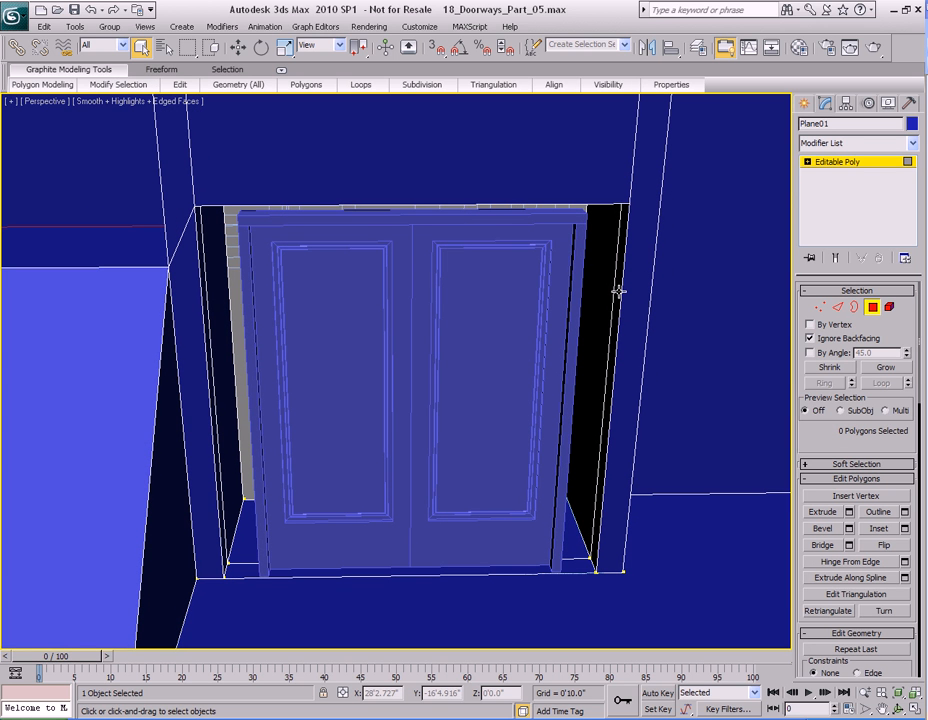
left_click(619, 292)
middle_click_drag(181, 328, 364, 318, "alt")
left_click(228, 265, "ctrl")
middle_click_drag(266, 304, 215, 270, "alt")
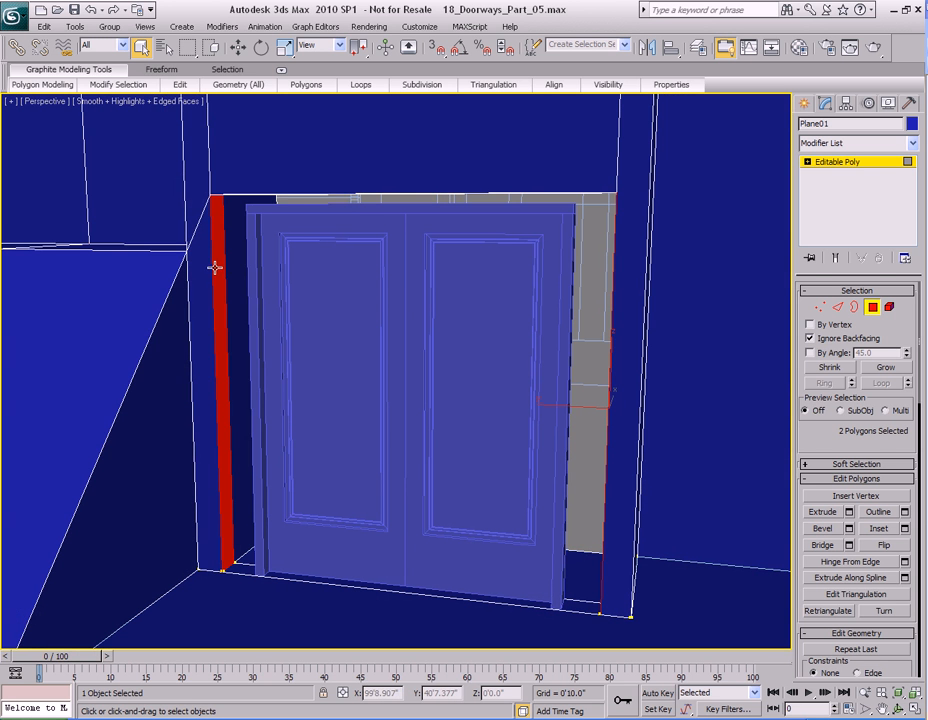
- Extrude the two jamb polygons inward as a group with a height of 8 inches to meet the door frame
right_click(215, 268)
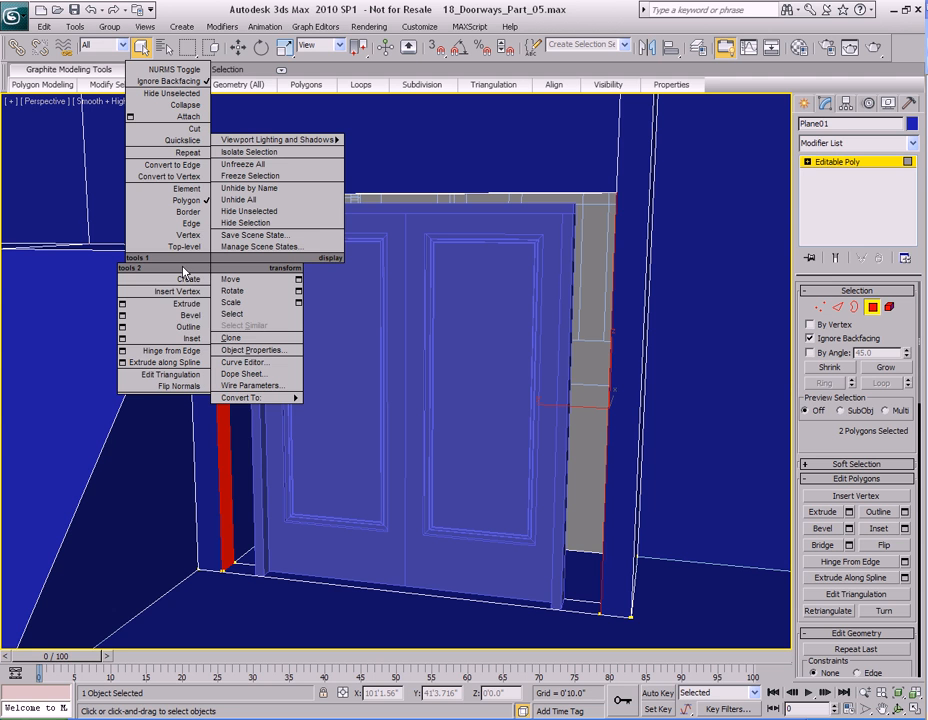
left_click(121, 304)
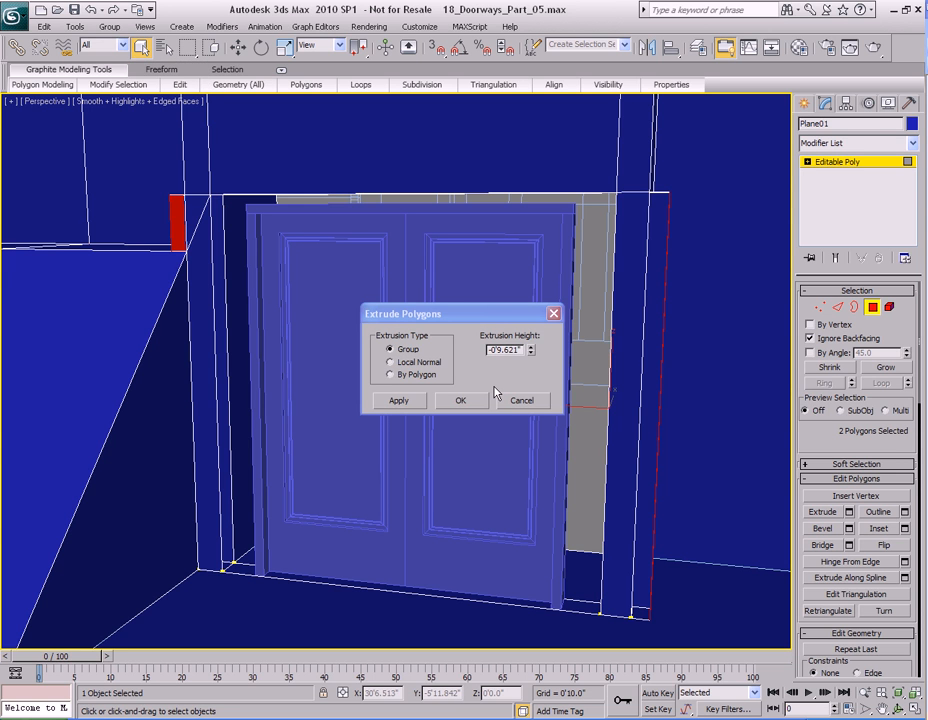
left_click_drag(486, 320, 541, 235)
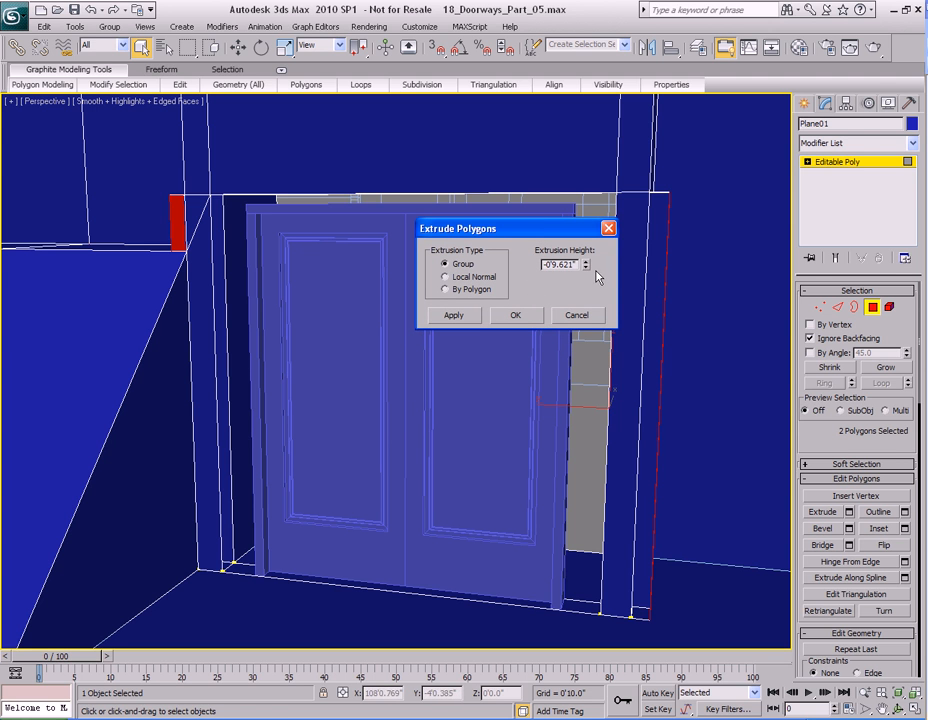
left_click_drag(589, 272, 586, 188)
left_click_drag(541, 234, 424, 349)
left_click_drag(470, 381, 482, 297)
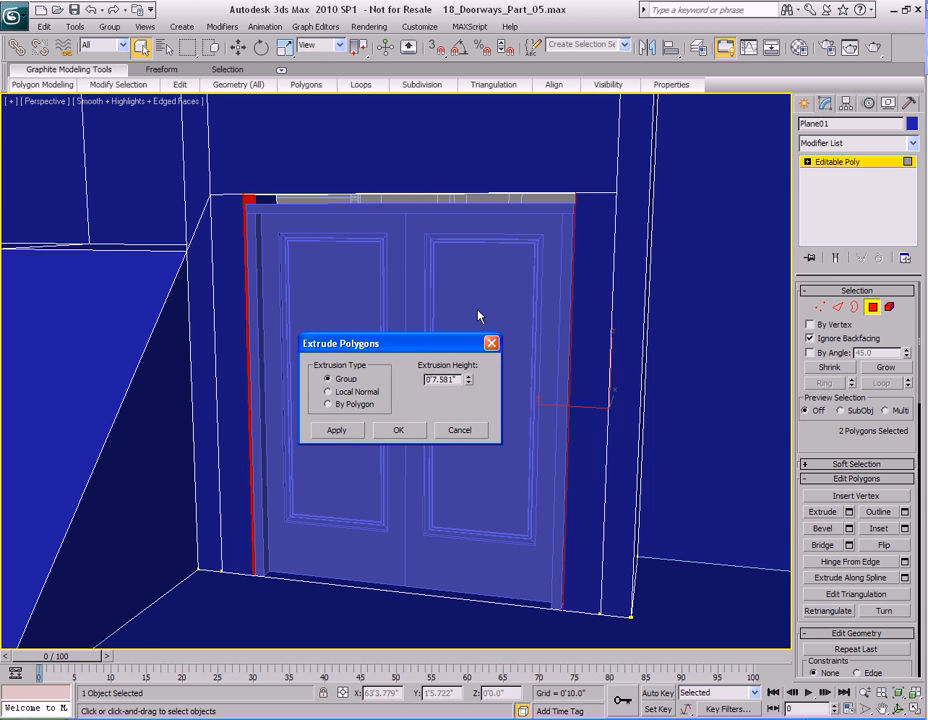
scroll(458, 292, "up", 1)
mouse_move(458, 286)
middle_mouse_down("alt")
mouse_move(475, 290)
mouse_move(452, 283)
middle_mouse_up("alt")
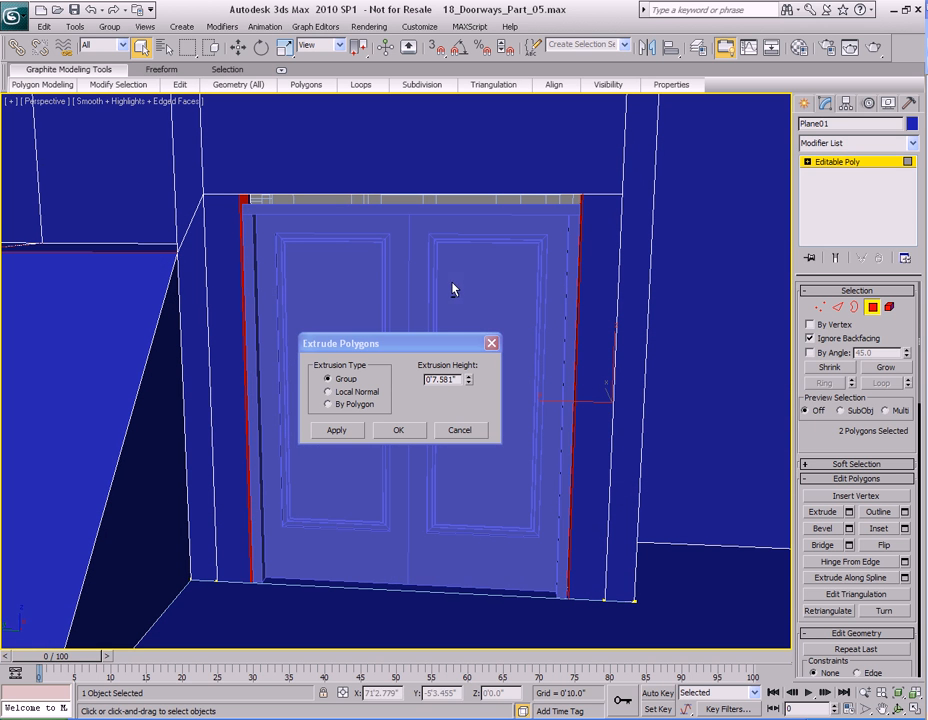
mouse_move(468, 381)
left_mouse_down()
mouse_move(467, 367)
mouse_move(450, 384)
left_mouse_up()
type("8")
key("Tab")
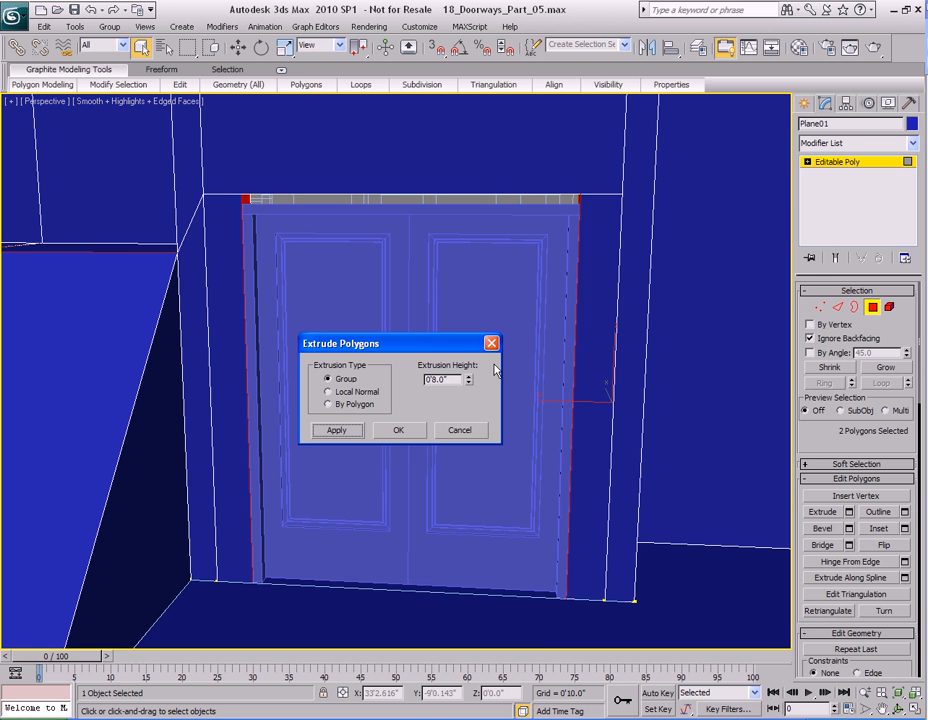
left_click(399, 432)
left_click(399, 432)
- Connect the two long edges of the doorway lintel's underside with two segments, dividing it into three polygons
scroll(427, 420, "up", 4)
middle_click_drag(427, 413, 406, 404, "alt")
scroll(427, 340, "up", 3)
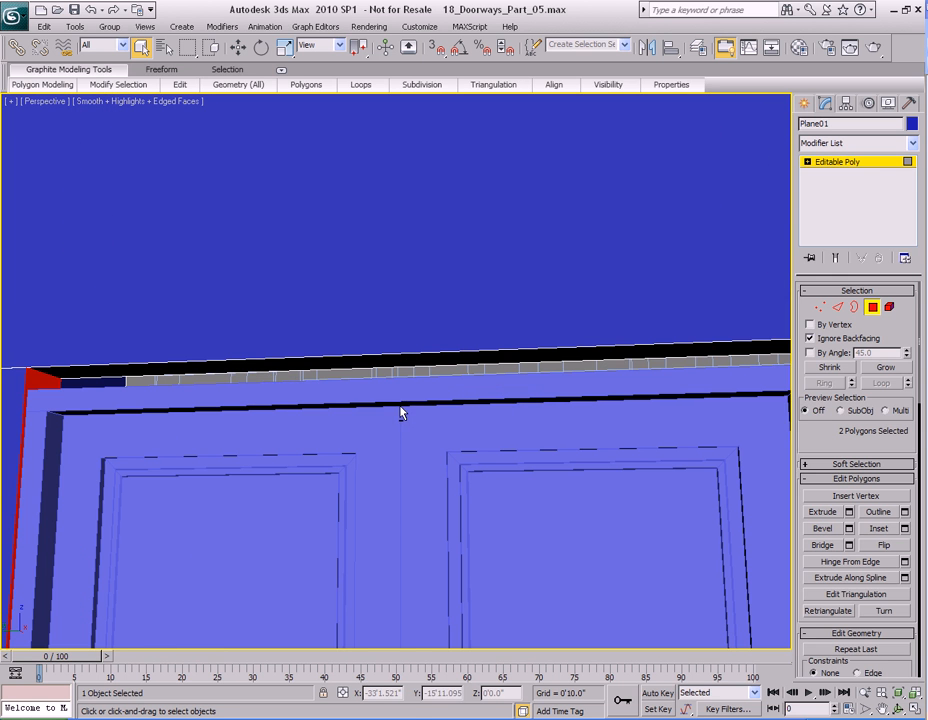
key("2")
mouse_move(429, 353)
middle_mouse_down("alt")
mouse_move(408, 383)
mouse_move(425, 368)
middle_mouse_up("alt")
left_click(453, 341)
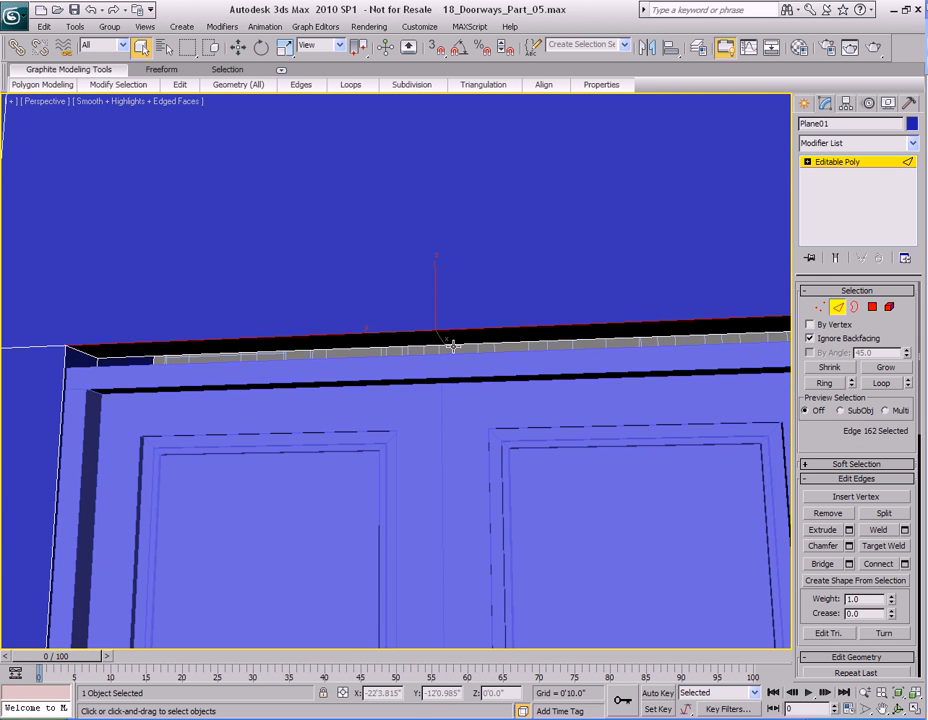
left_click(453, 344, "ctrl")
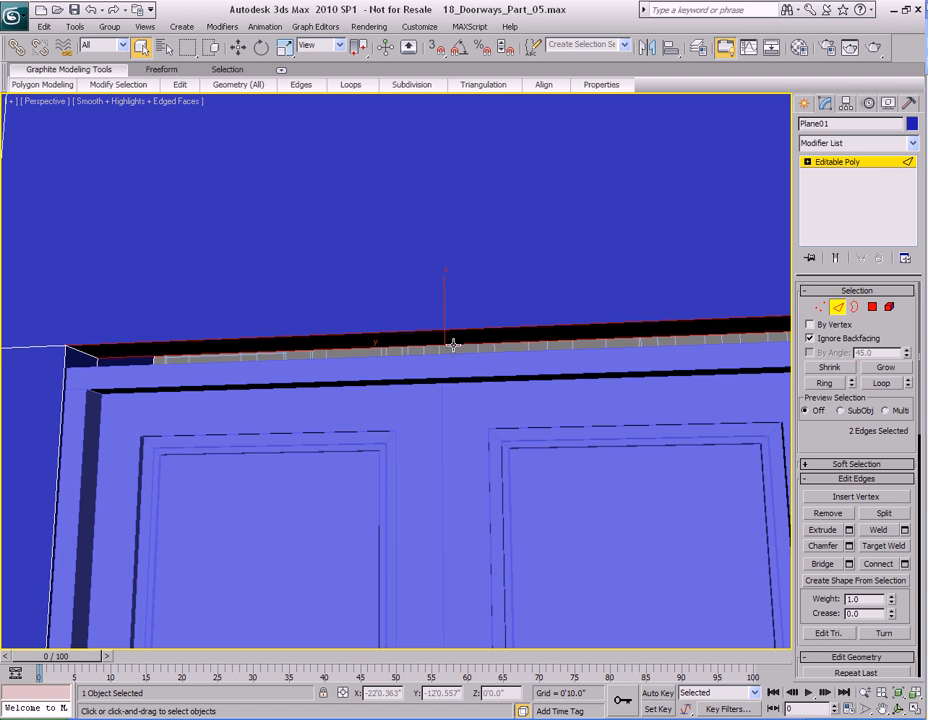
right_click(476, 289)
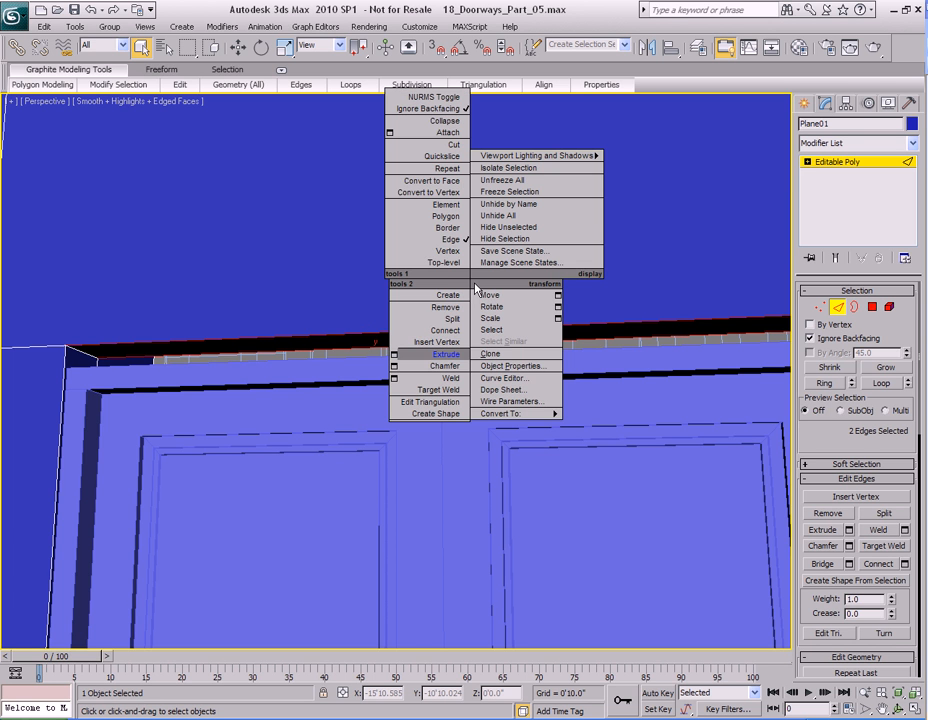
left_click(394, 331)
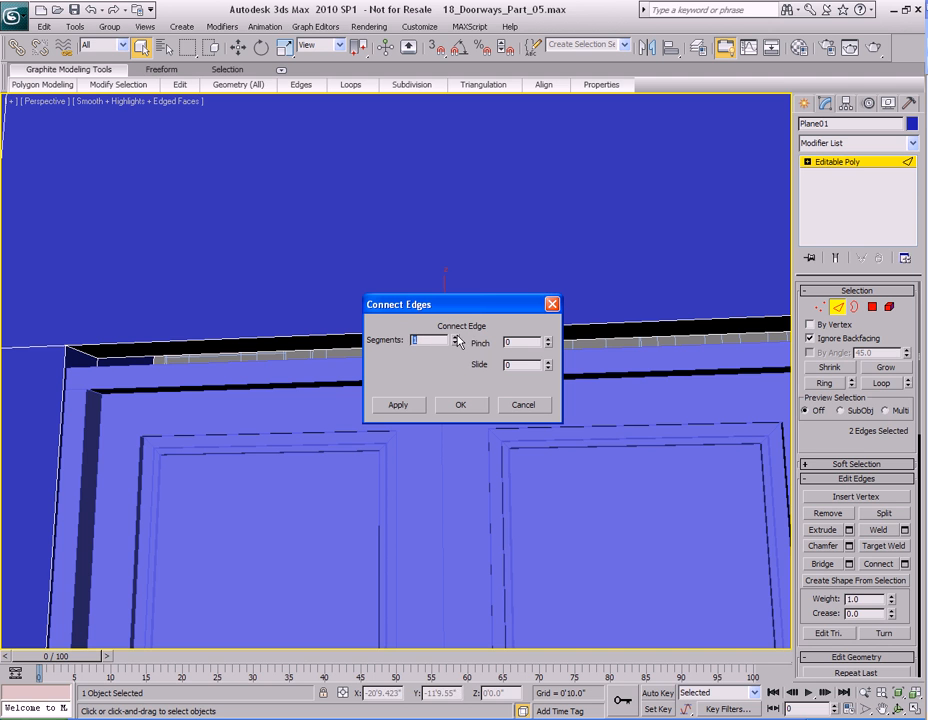
left_click_drag(528, 307, 416, 146)
left_click(362, 239)
- Delete the two outer polygons on the lintel's underside, keeping the middle one
mouse_move(365, 244)
middle_mouse_down("alt")
mouse_move(454, 389)
mouse_move(563, 383)
mouse_move(495, 354)
middle_mouse_up("alt")
key("4")
left_click(563, 298)
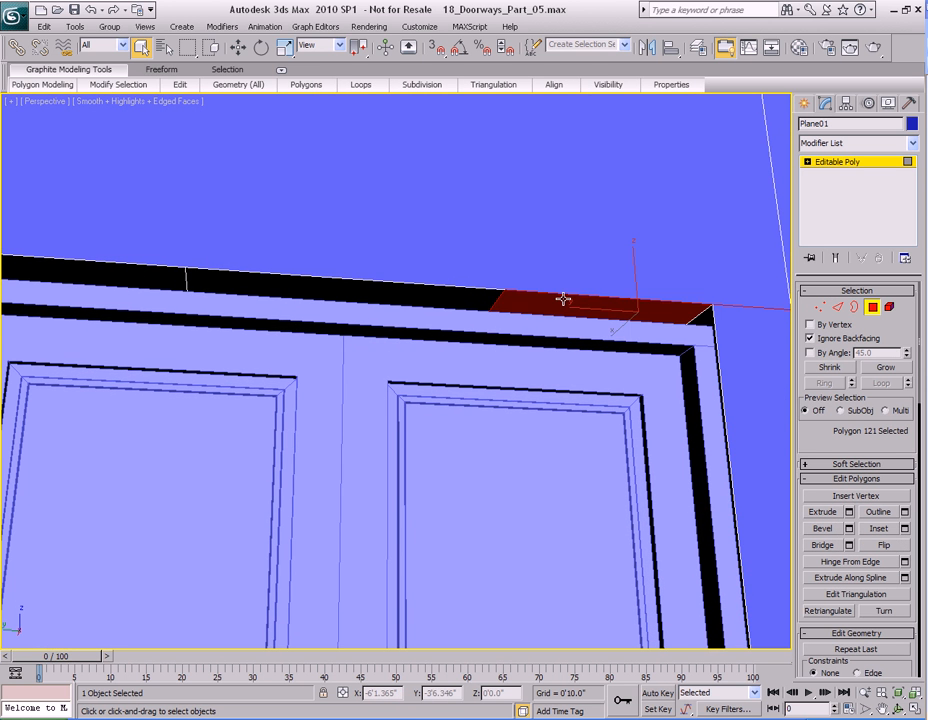
mouse_move(632, 352)
middle_mouse_down("alt")
mouse_move(607, 358)
mouse_move(624, 306)
middle_mouse_up("alt")
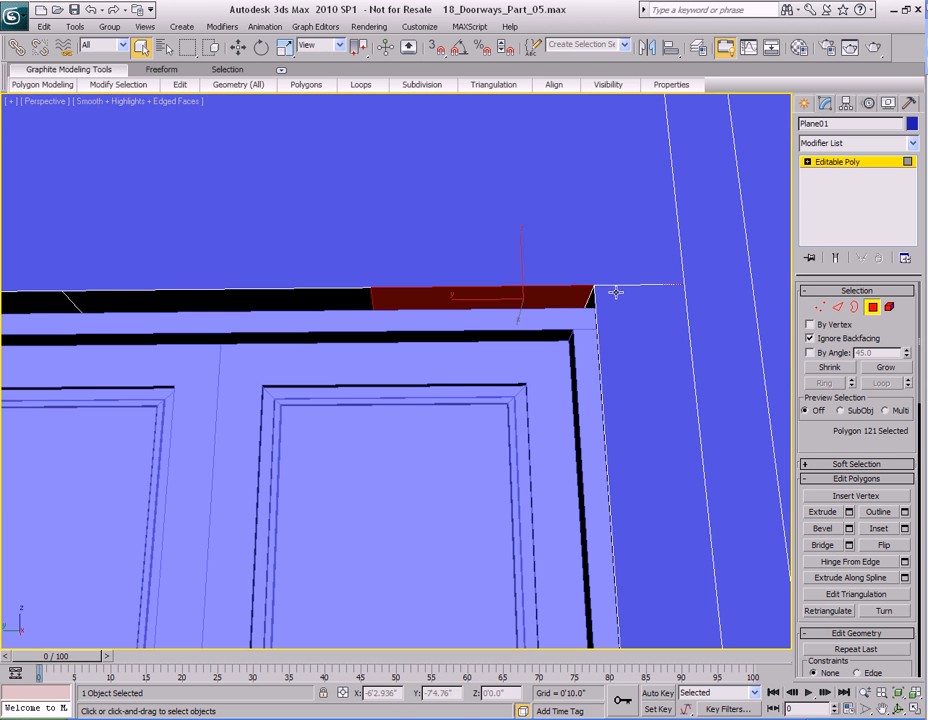
middle_click_drag(297, 311, 489, 318)
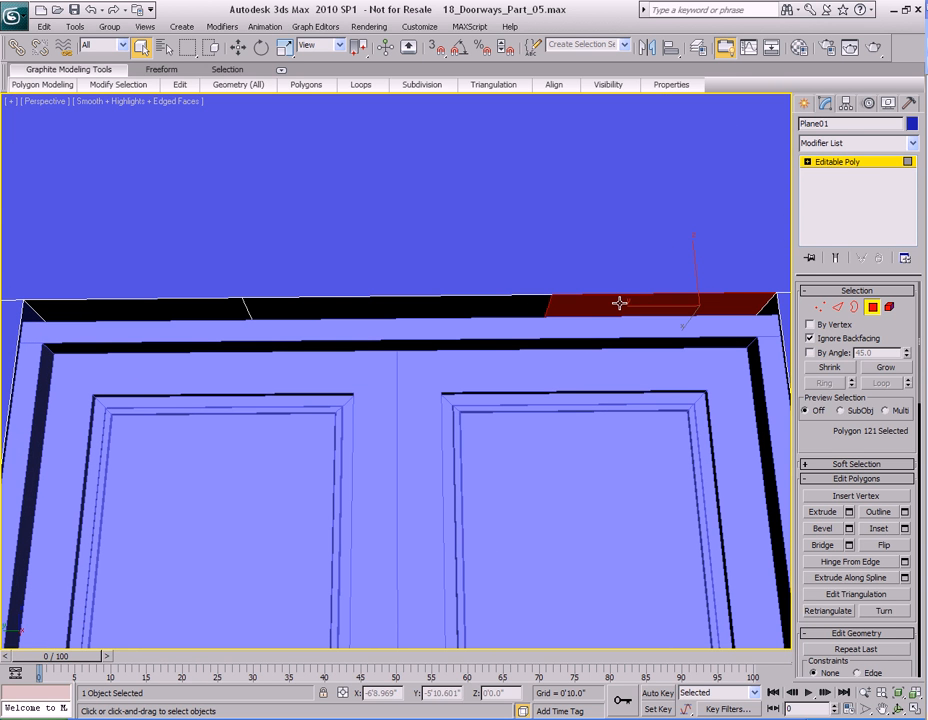
left_click(166, 306, "ctrl")
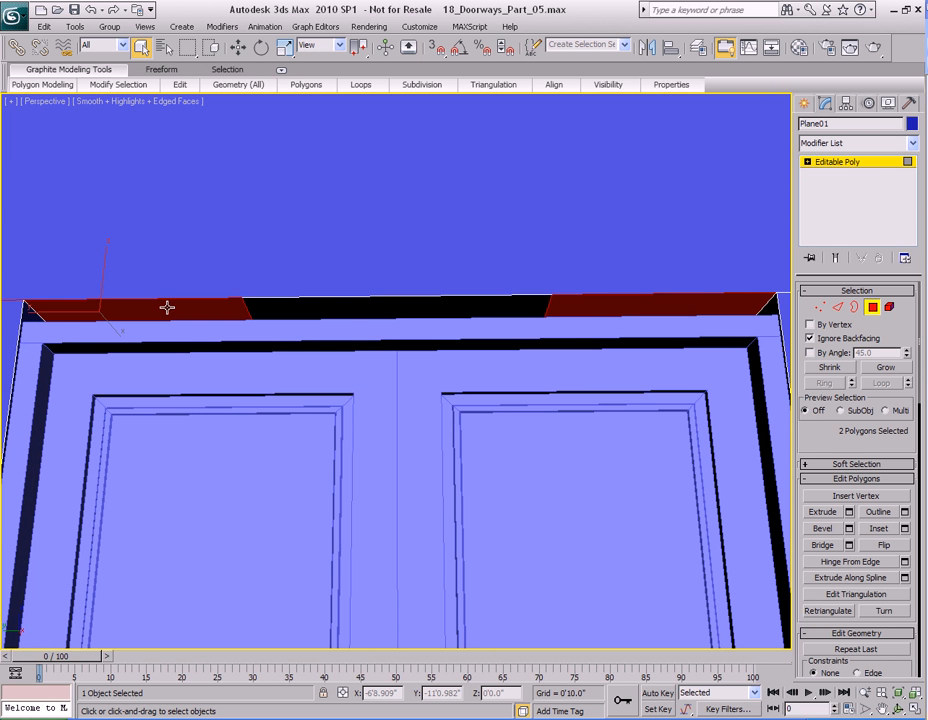
left_click(355, 314)
- Delete the hidden top polygons of the two extruded jambs, using see-through display to reach them
middle_click_drag(310, 323, 445, 320, "alt")
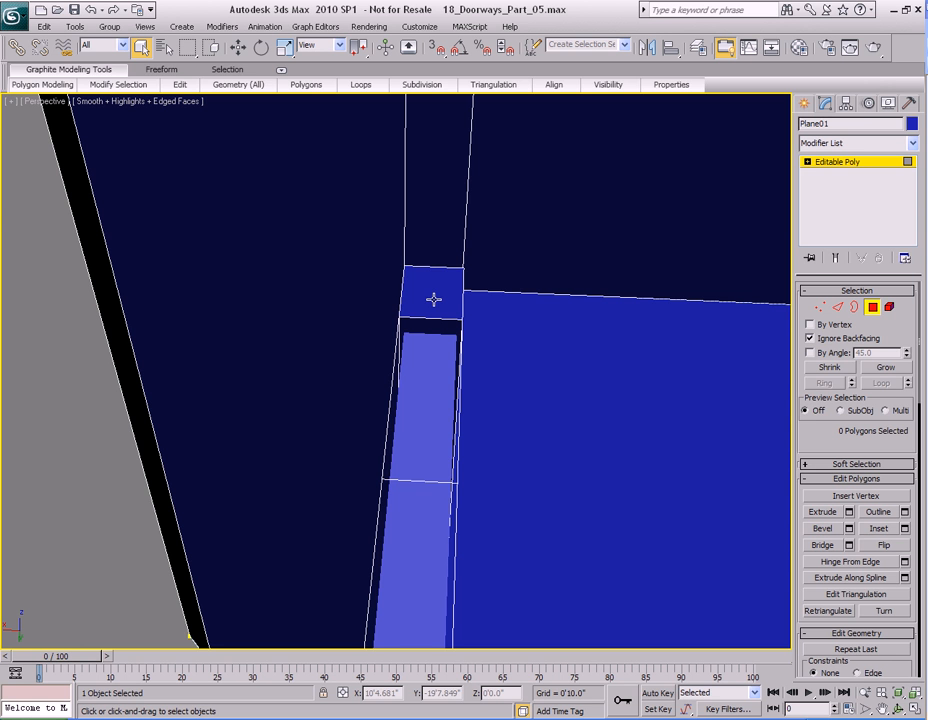
left_click(433, 289)
middle_click_drag(433, 289, 444, 330, "alt")
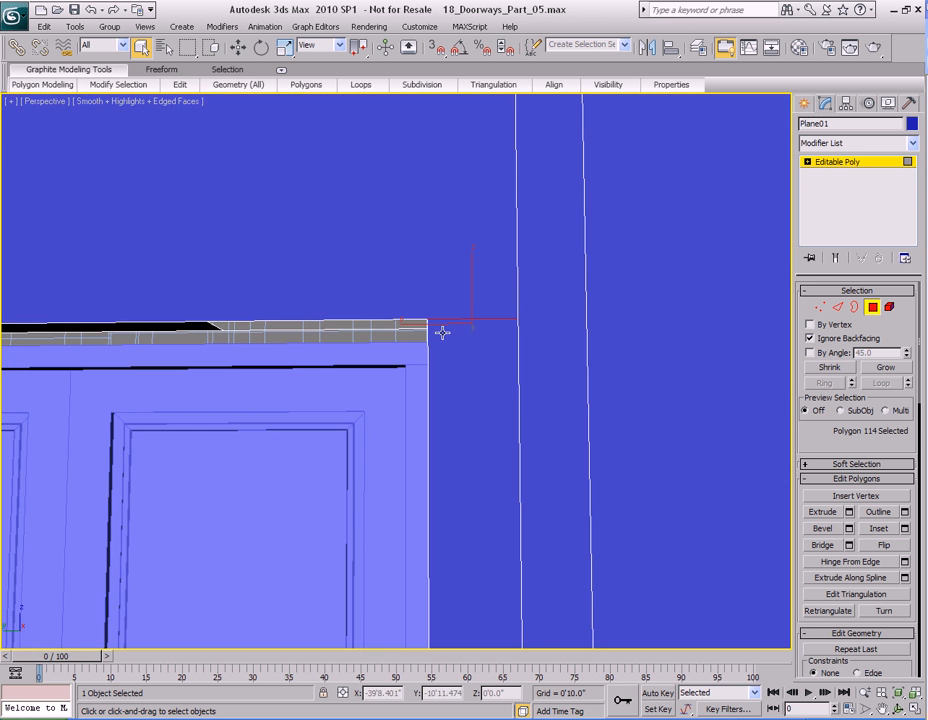
middle_click_drag(342, 317, 432, 318, "alt")
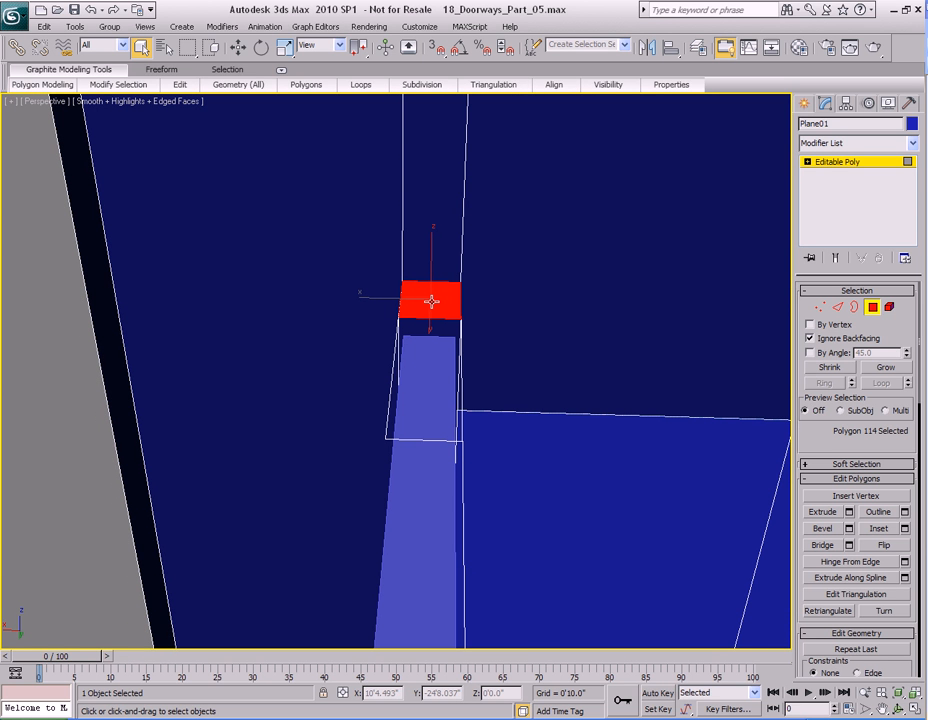
left_click(431, 301, "alt")
middle_click_drag(431, 301, 458, 396, "alt")
left_click(451, 265)
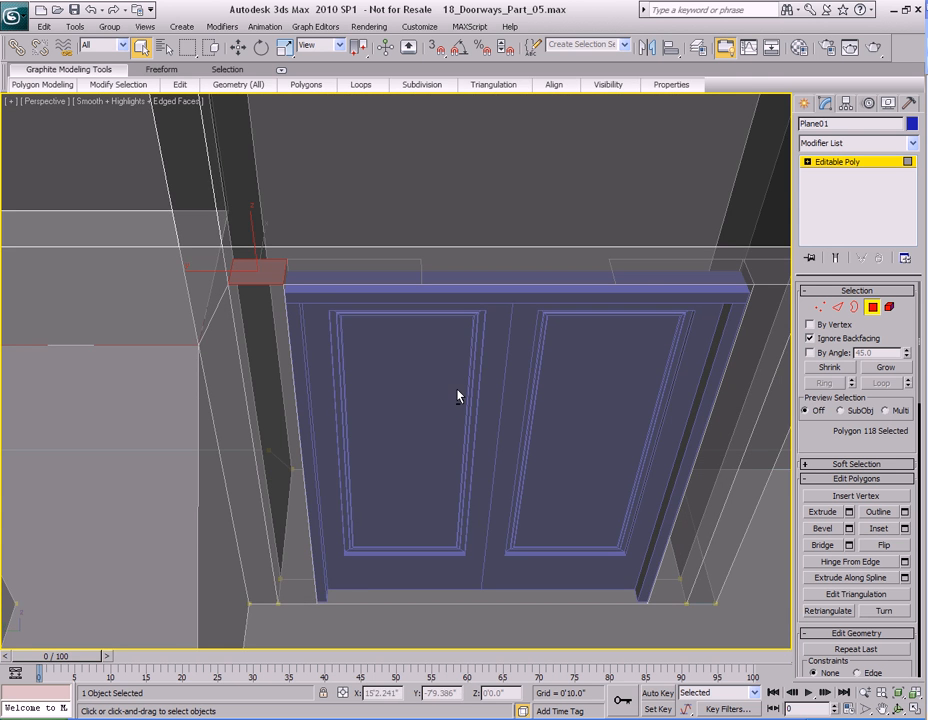
middle_click_drag(383, 371, 383, 358)
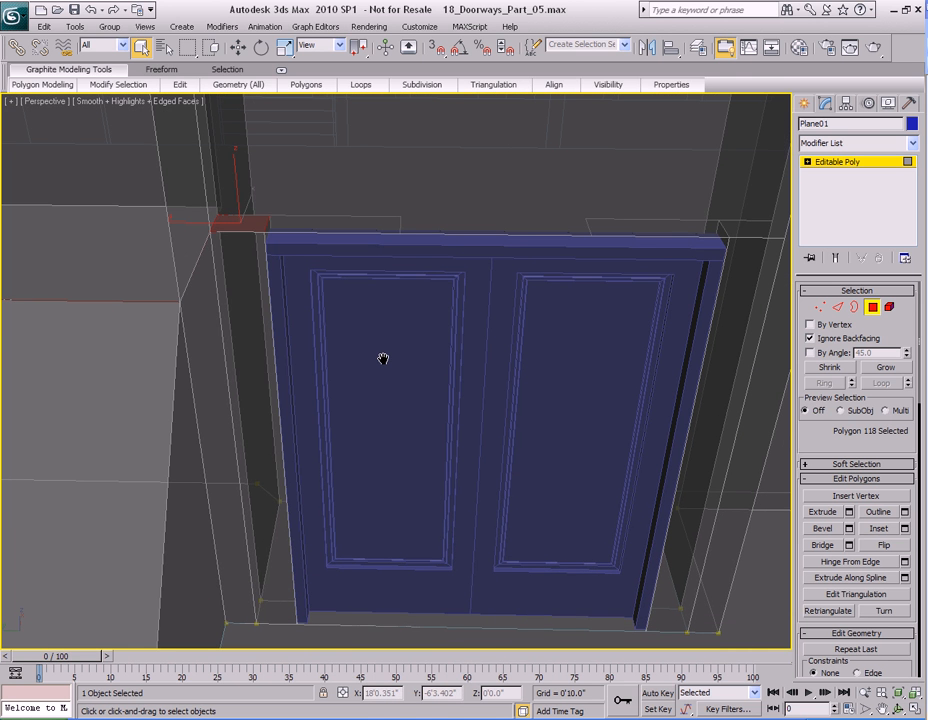
key("ctrl+d")
- Delete the hidden bottom polygons of the two extruded jambs at floor level
middle_click_drag(452, 487, 232, 338, "alt")
left_click(232, 338)
middle_click_drag(335, 420, 384, 411, "alt")
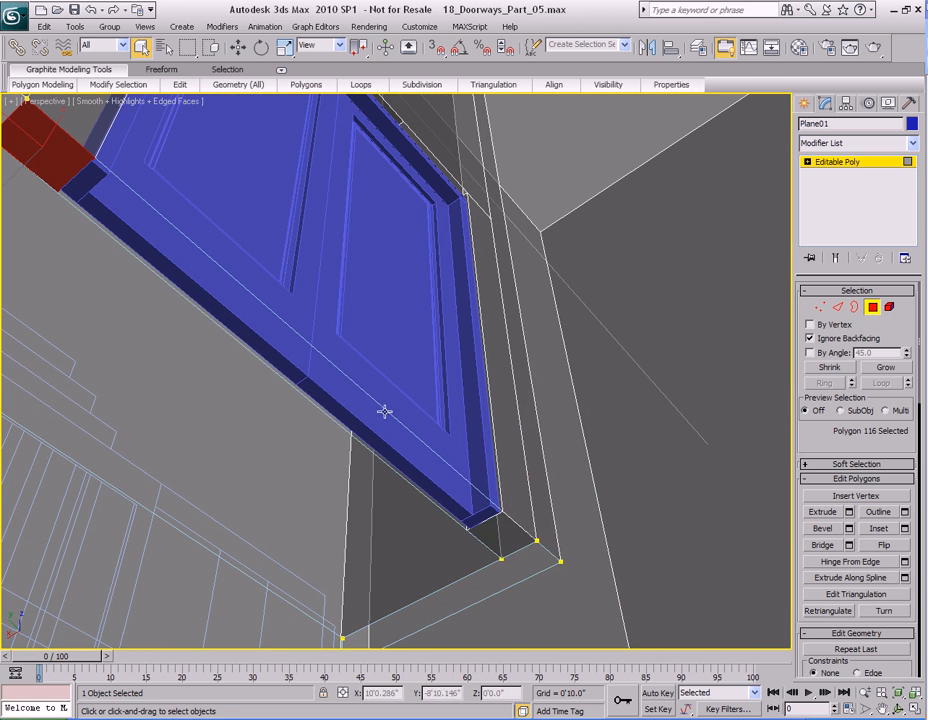
left_click(513, 538, "ctrl")
left_click(376, 444)
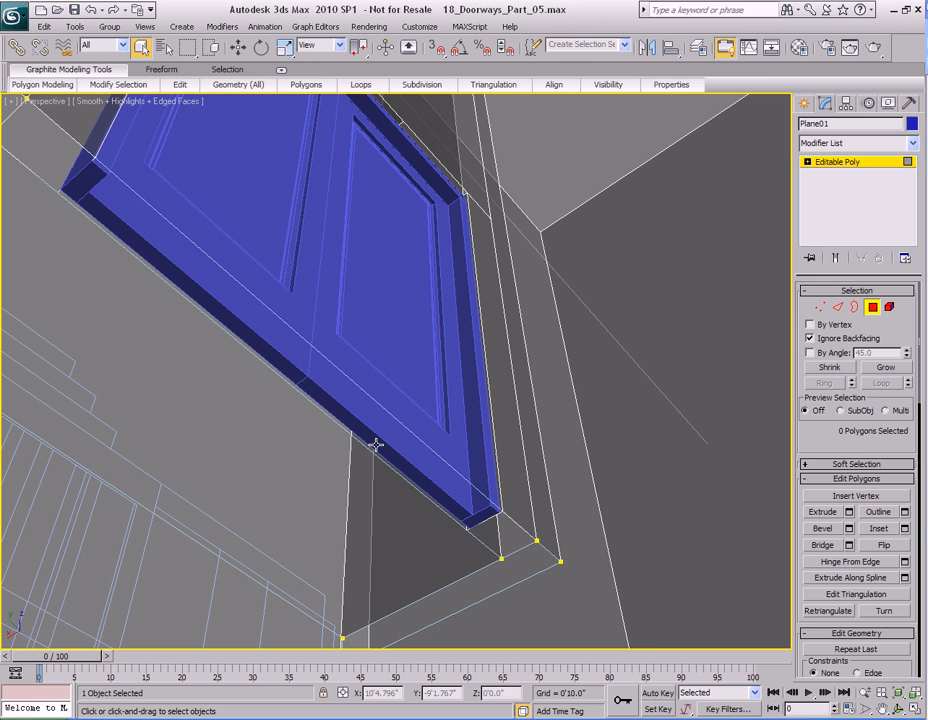
- Target weld both end edges of the remaining lintel polygon to the top edges of the extruded jambs
middle_click_drag(420, 563, 393, 480, "alt")
middle_click_drag(392, 340, 391, 462)
middle_click_drag(262, 300, 389, 449)
middle_click_drag(400, 540, 447, 449, "alt")
middle_click_drag(530, 440, 383, 449)
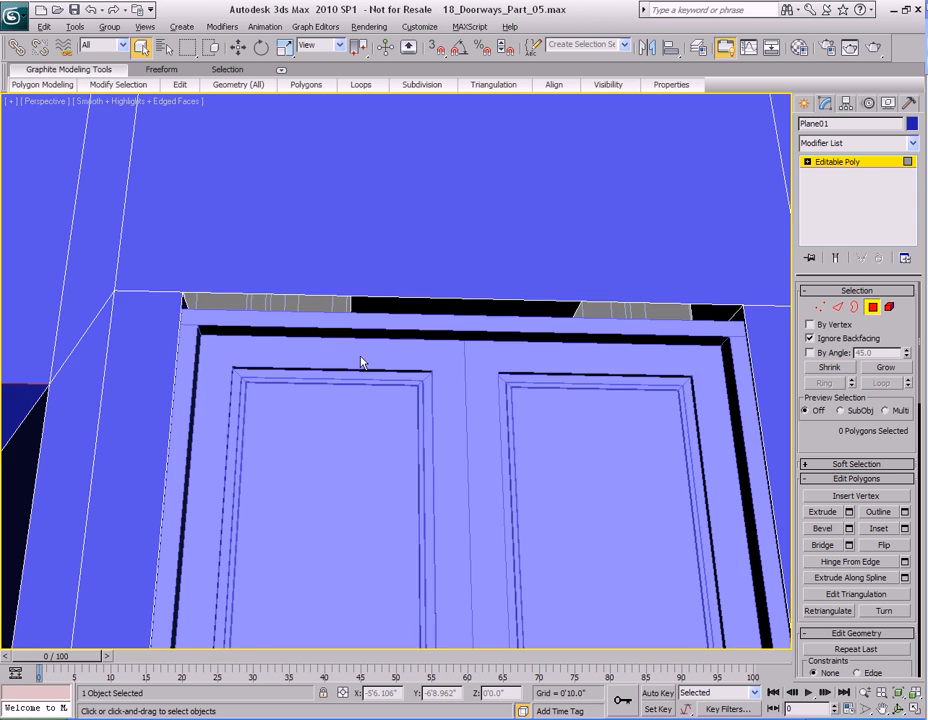
mouse_move(363, 363)
middle_mouse_down("alt")
mouse_move(352, 420)
mouse_move(428, 415)
middle_mouse_up("alt")
scroll(350, 428, "up", 3)
middle_click_drag(428, 415, 423, 371, "alt")
key("2")
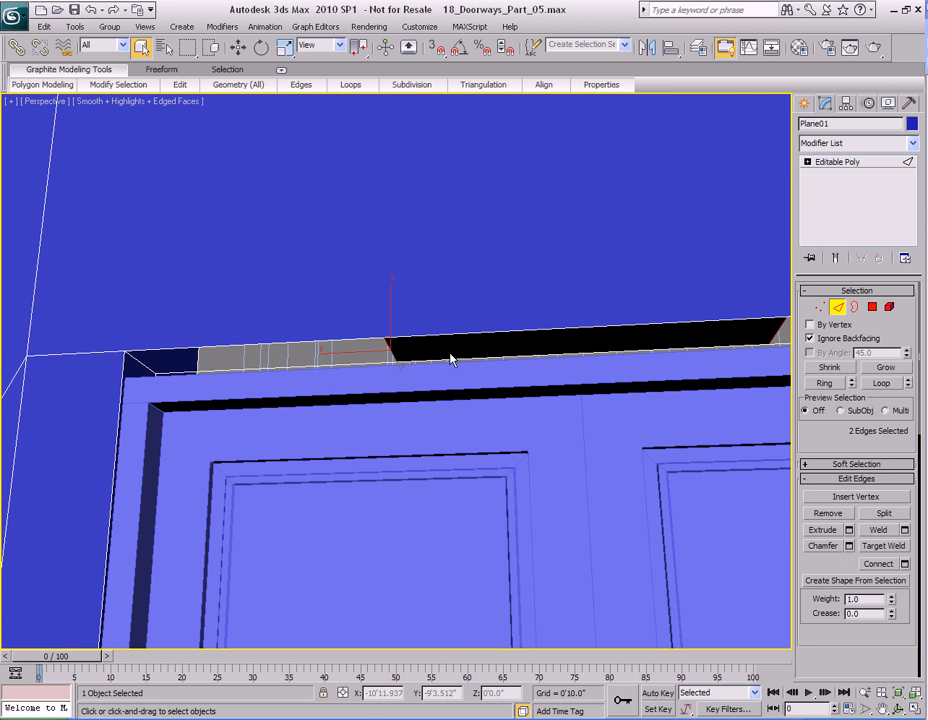
right_click(455, 272)
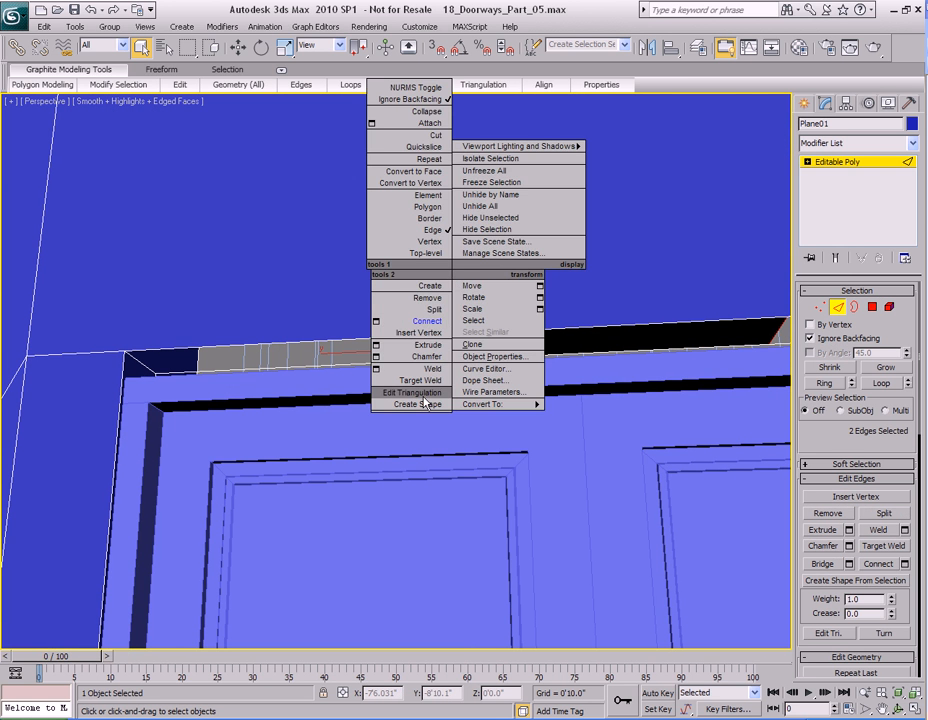
left_click(421, 381)
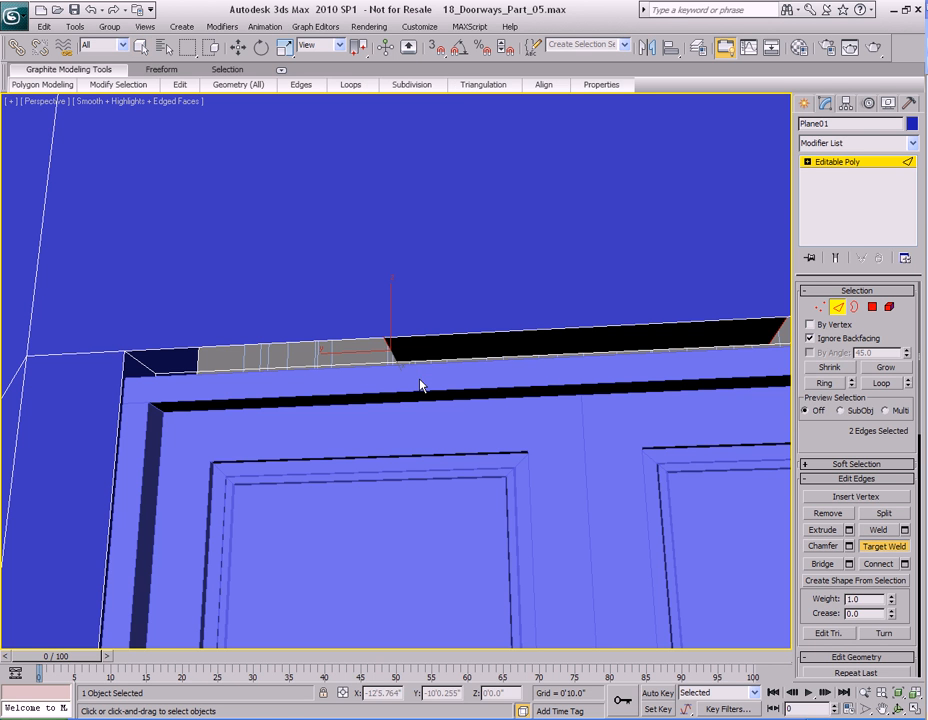
left_click(140, 360)
middle_click_drag(540, 380, 283, 386)
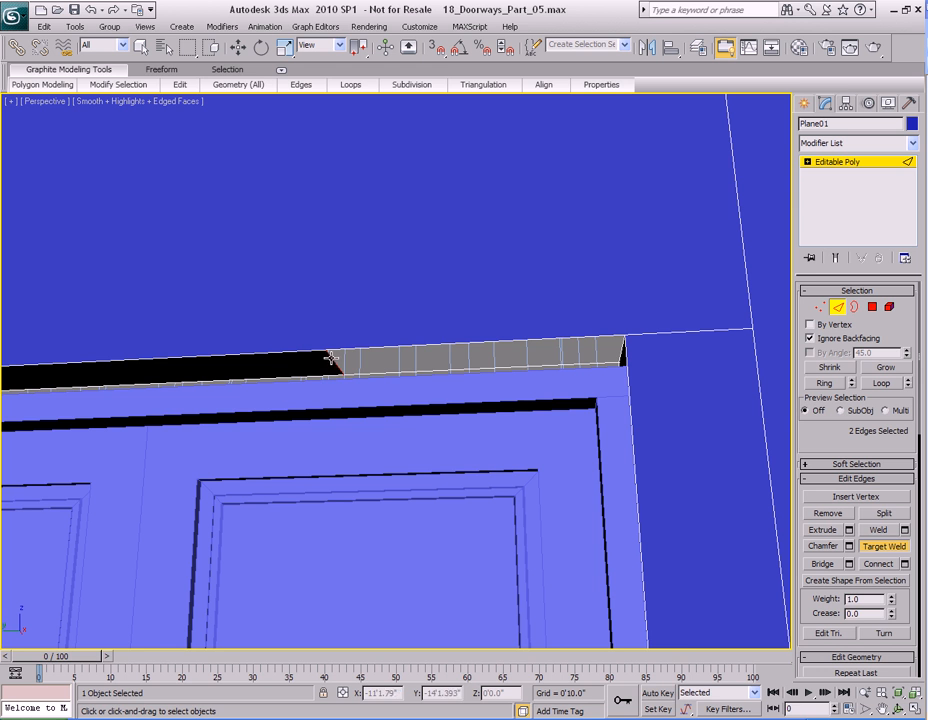
left_click(622, 352)
- Move the lintel's underside polygon down in Z to about 6'9" so it meets the top of the door frame
middle_click_drag(522, 385, 435, 333)
key("4")
left_click(397, 292)
key("w")
left_click_drag(423, 276, 423, 300)
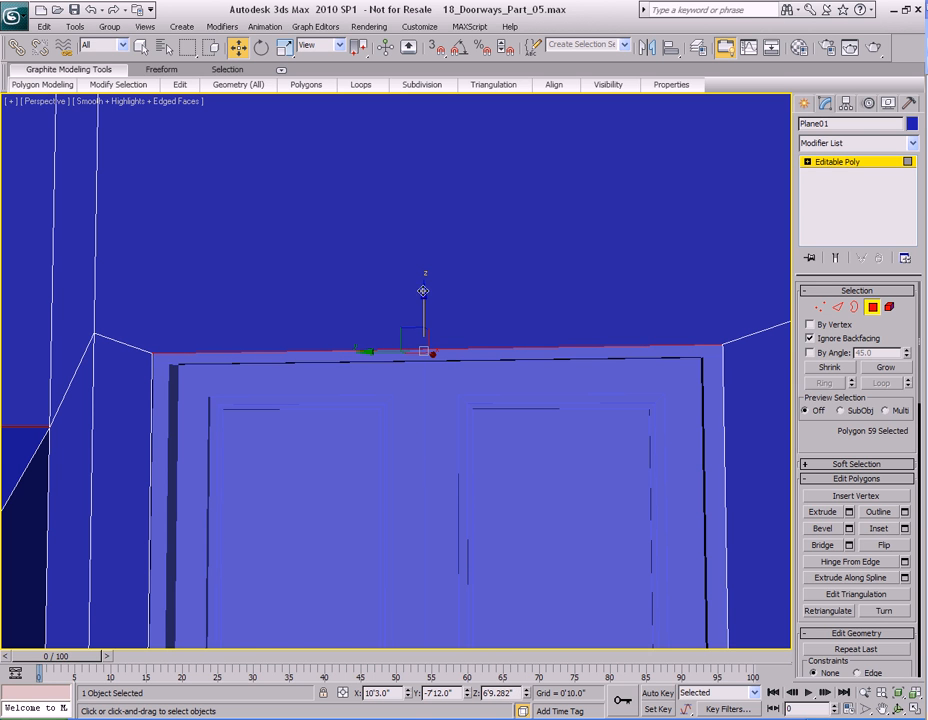
middle_click_drag(489, 277, 221, 252)
- Select the slanted edges beside both top corners of the doorway, plus the adjoining diagonal wall edge
key("q")
scroll(510, 341, "down", 3)
key("2")
left_click(365, 336)
middle_click_drag(163, 347, 381, 352)
left_click(323, 329, "ctrl")
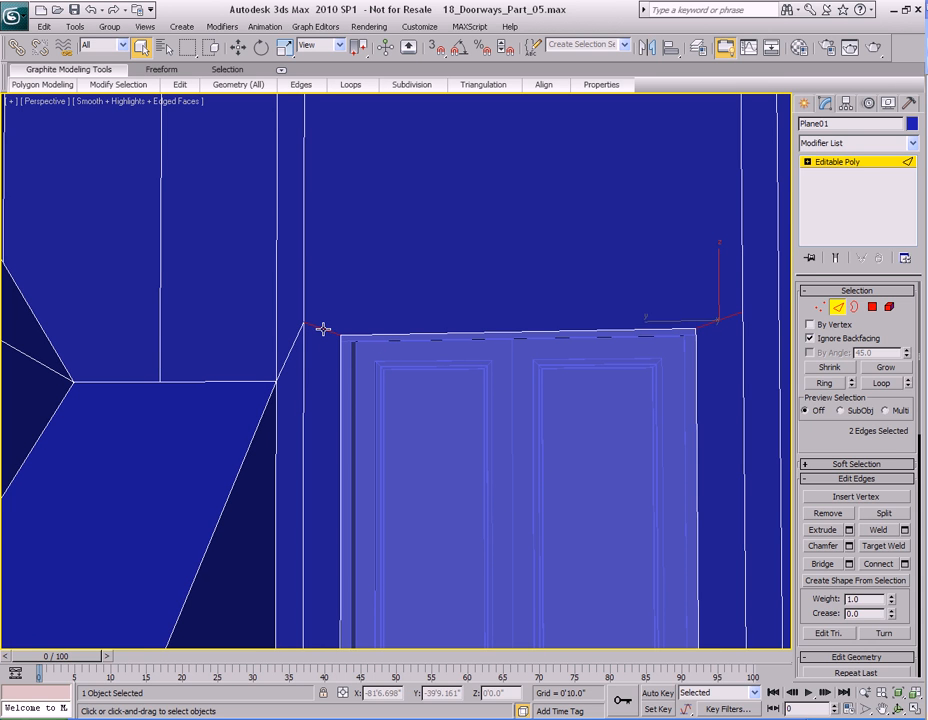
left_click(300, 332, "ctrl")
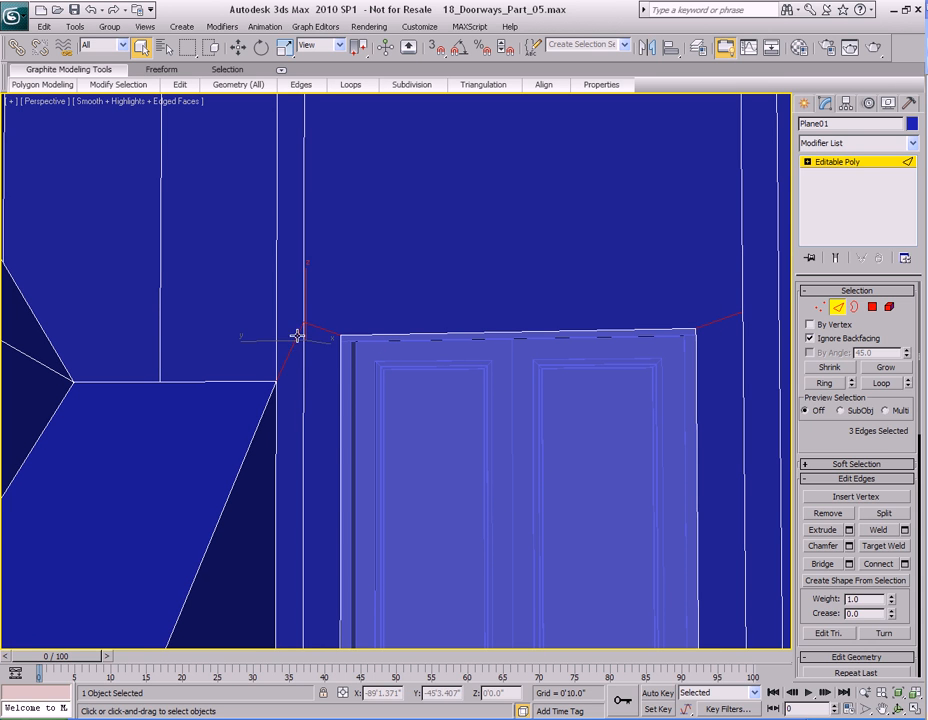
left_click(408, 298)
- Remove the slanted edges beside the doorway's top corners on both faces of the wall, including the adjoining diagonal wall edge
middle_click_drag(558, 515, 470, 418)
left_click(539, 325)
middle_click_drag(491, 350, 288, 362, "alt")
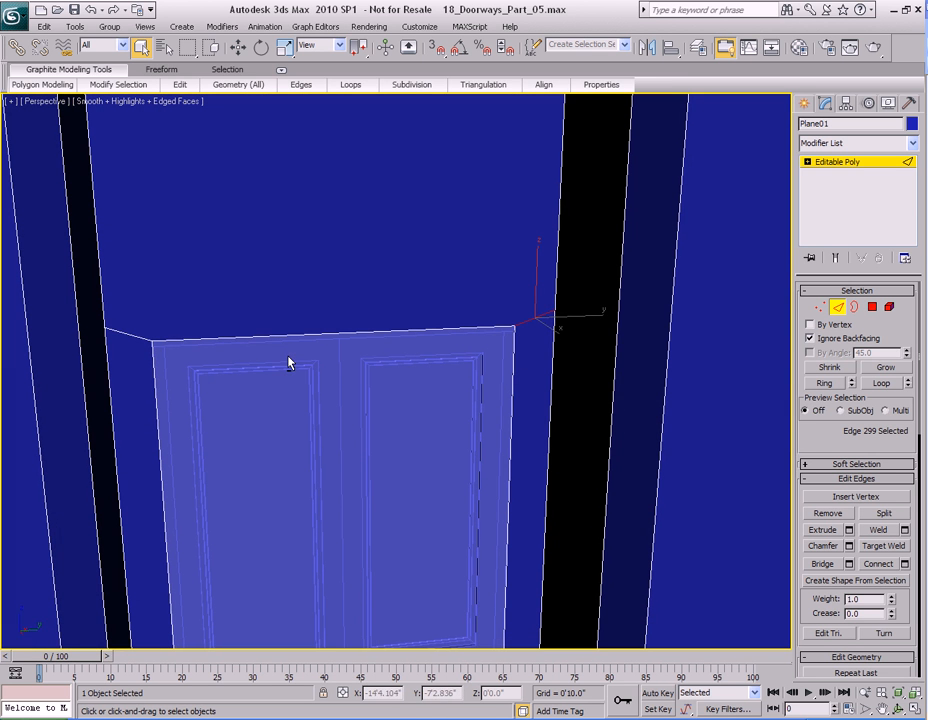
left_click(135, 336, "ctrl")
left_click(331, 325)
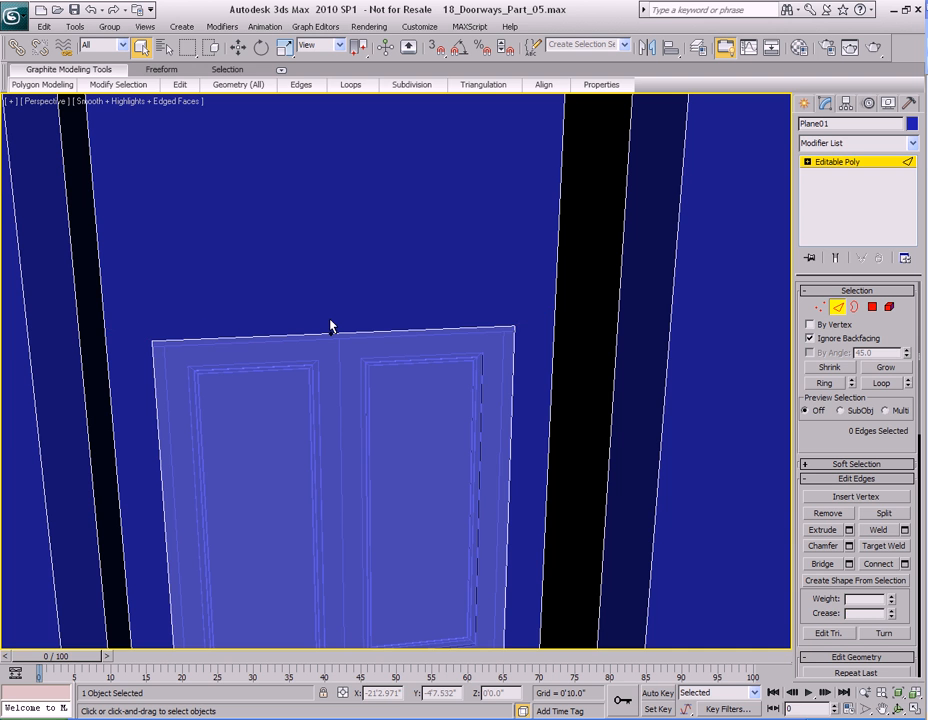
middle_click_drag(331, 325, 465, 369, "alt")
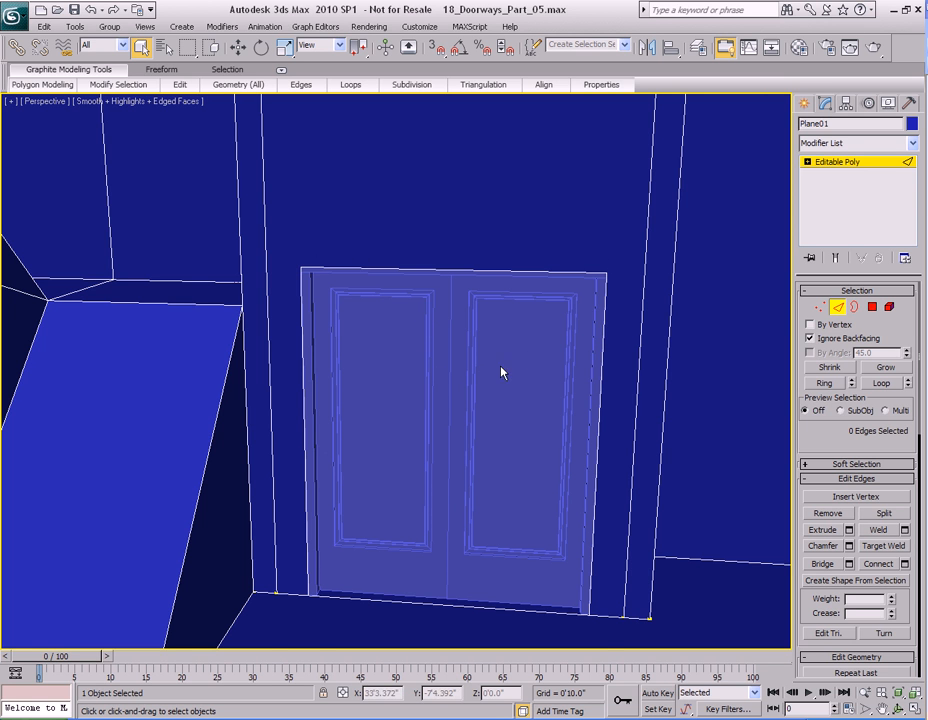
- Select the double door in the wide doorway and set its frame depth to 2"
middle_click_drag(497, 393, 425, 434)
scroll(385, 455, "up", 12)
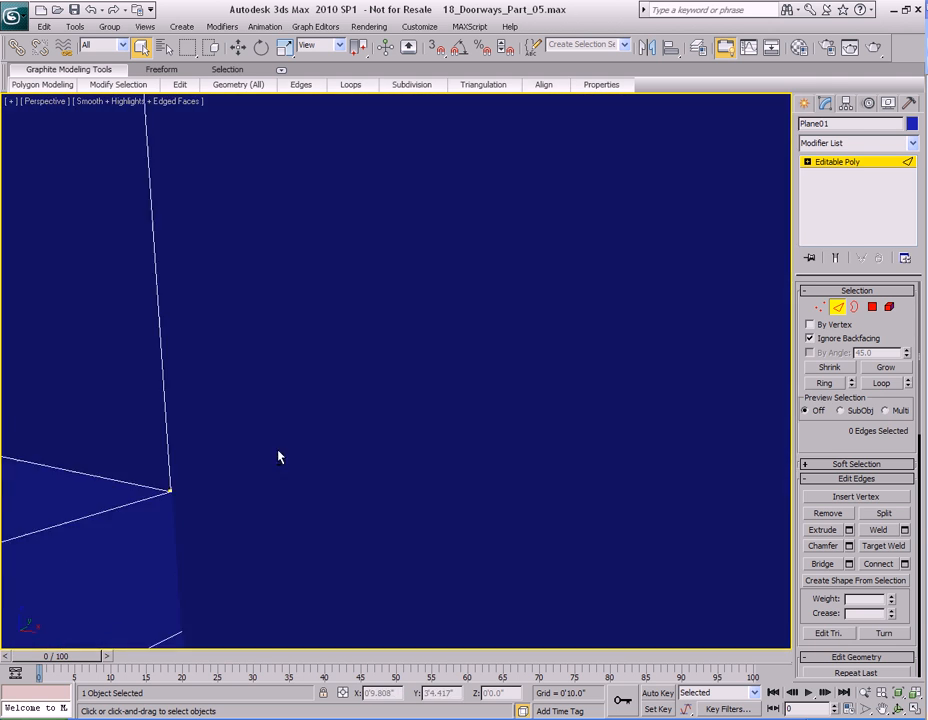
middle_click_drag(278, 452, 372, 441, "alt")
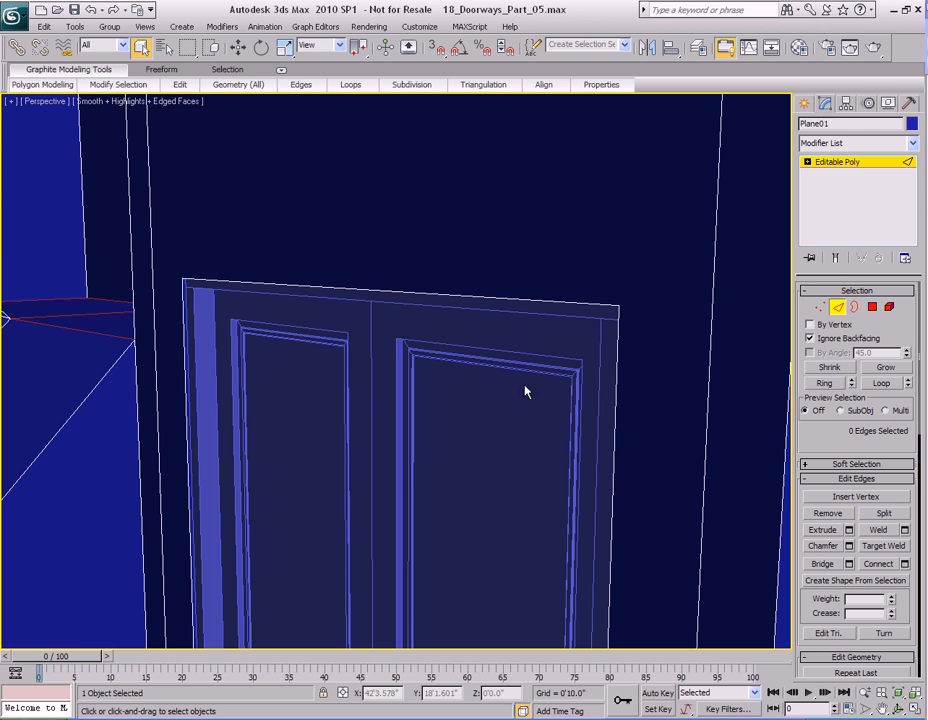
left_click(448, 362)
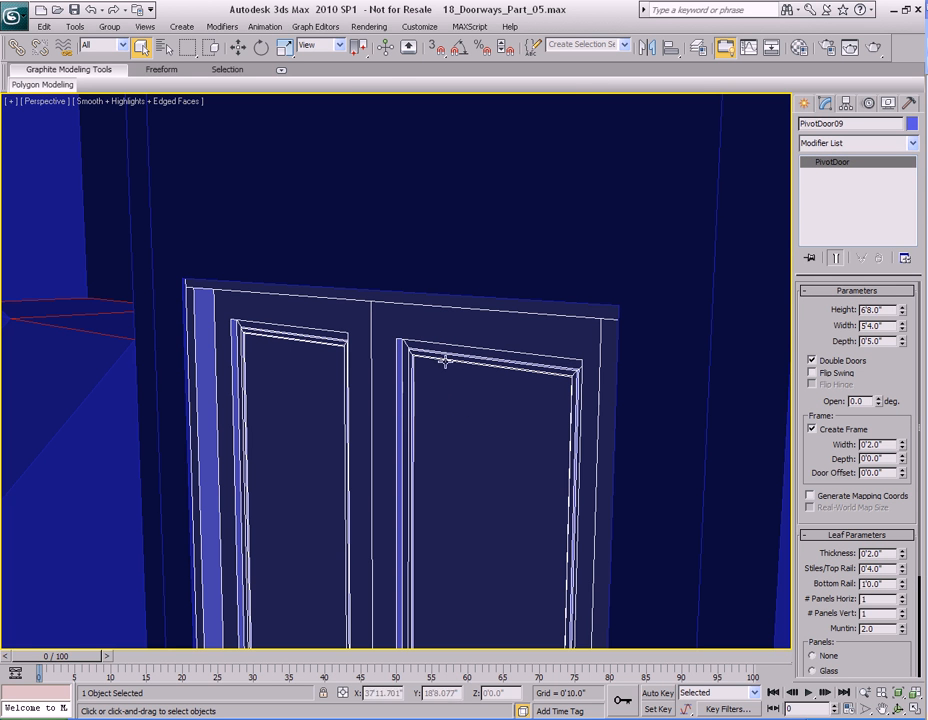
scroll(880, 395, "down", 5)
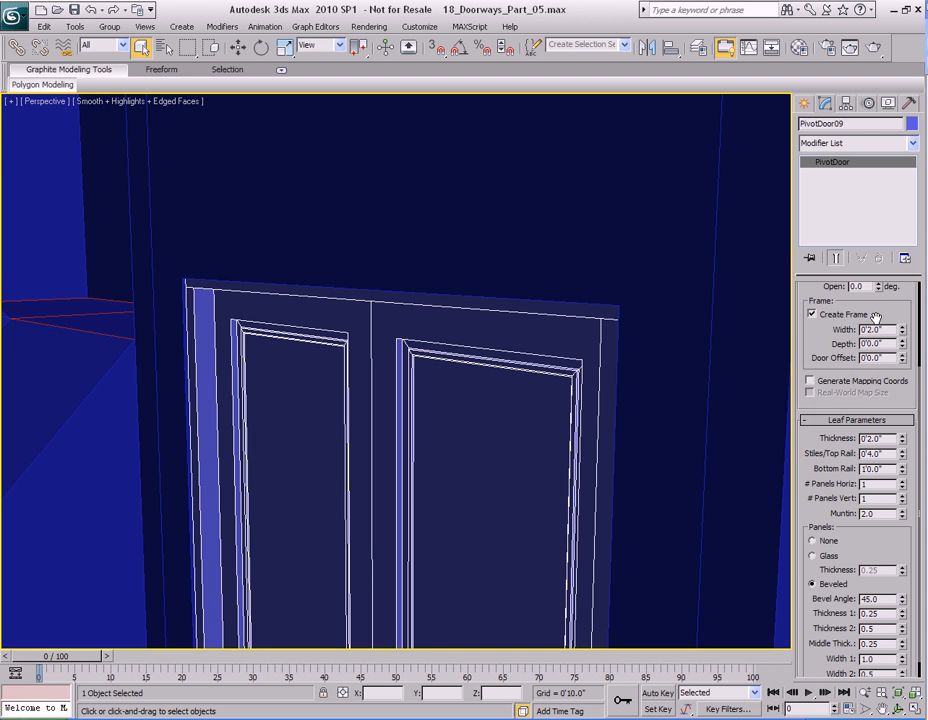
scroll(876, 317, "up", 5)
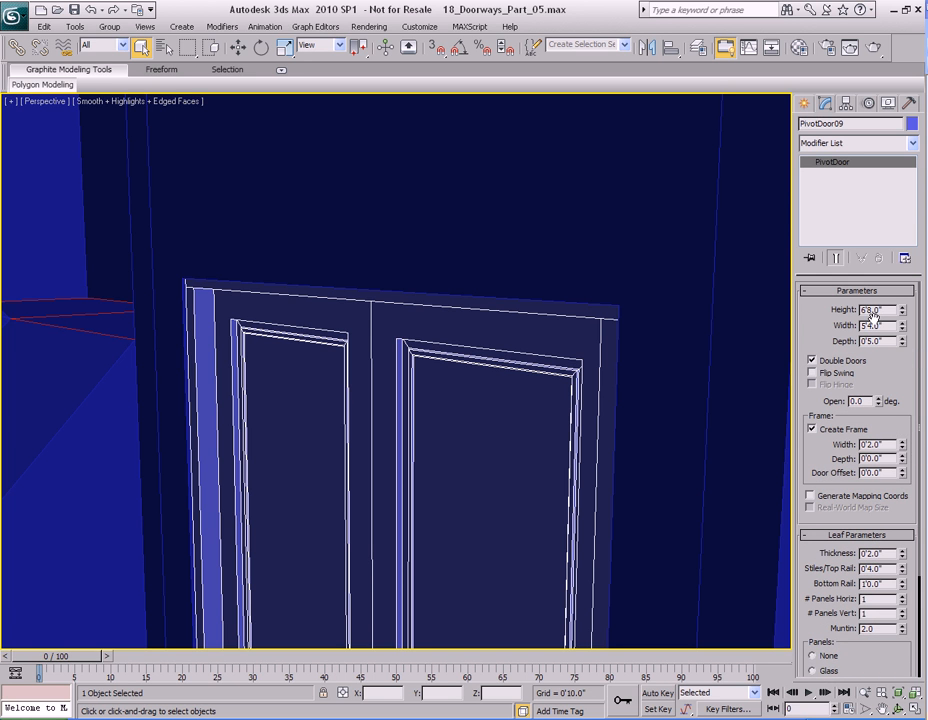
scroll(845, 381, "down", 2)
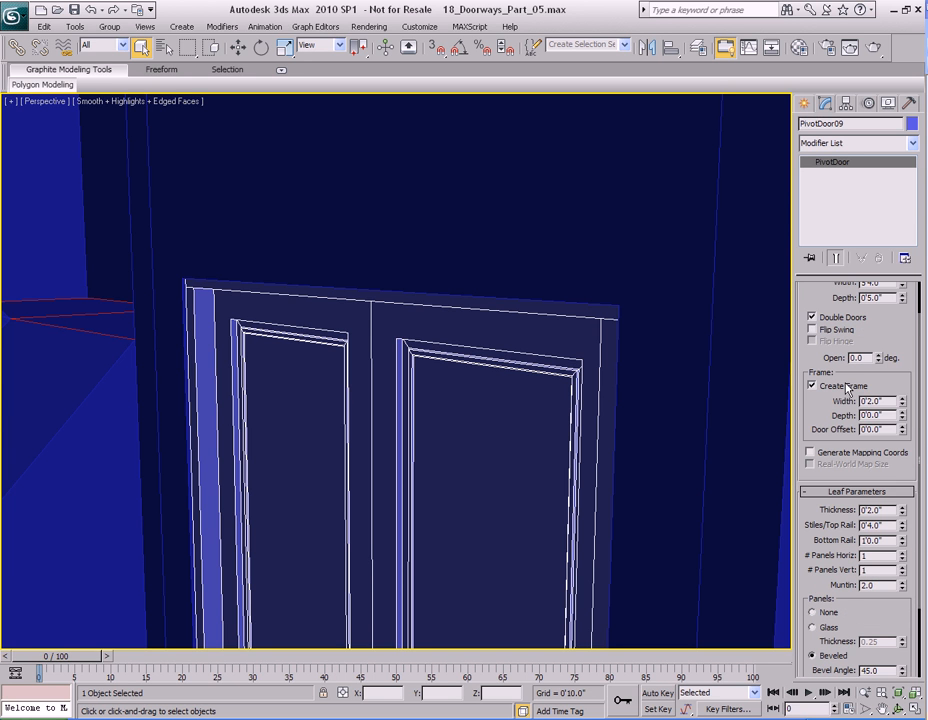
scroll(843, 387, "down", 2)
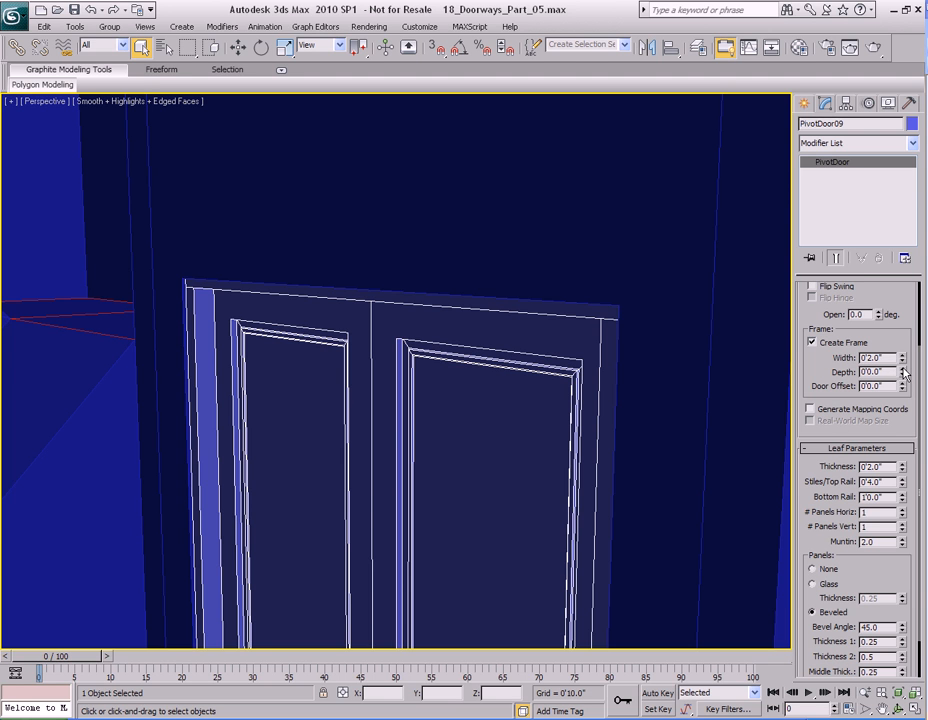
left_click_drag(904, 373, 900, 278)
key("shift+z")
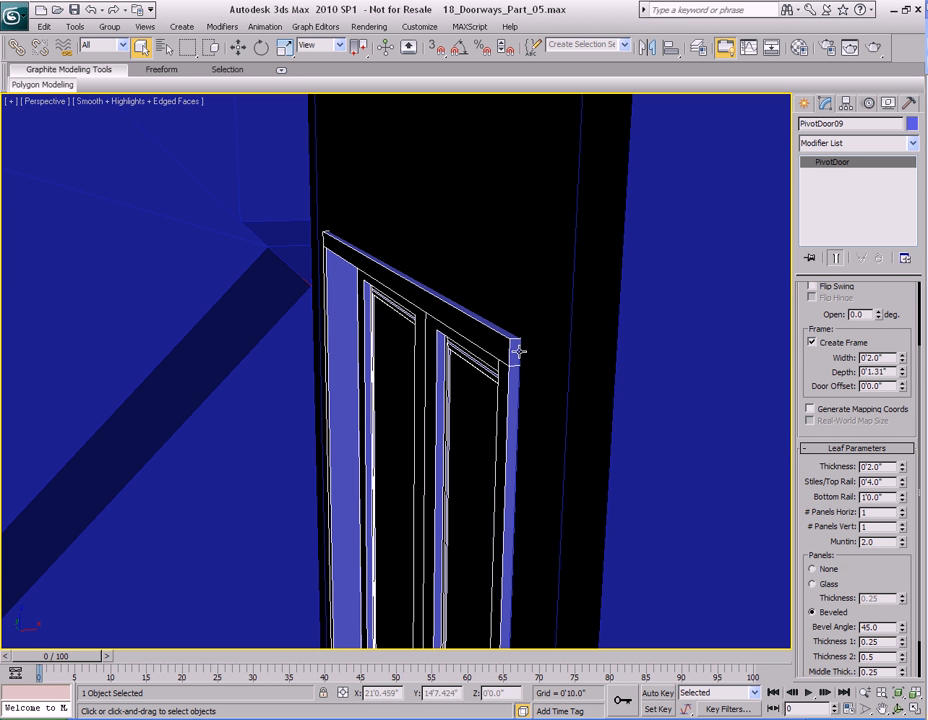
left_click_drag(904, 373, 904, 360)
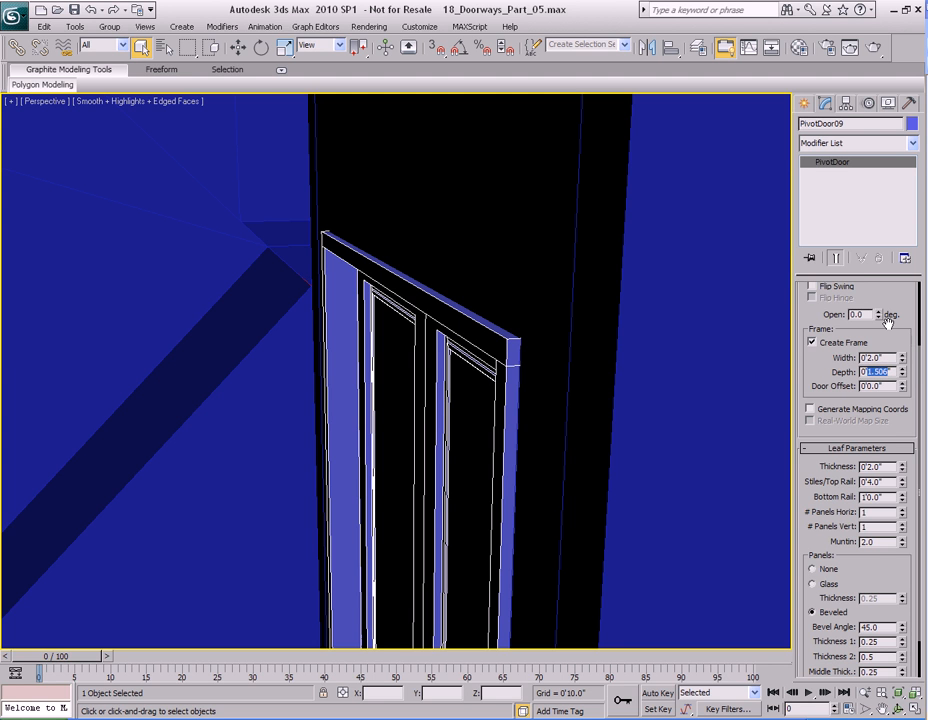
type("2")
key("Return")
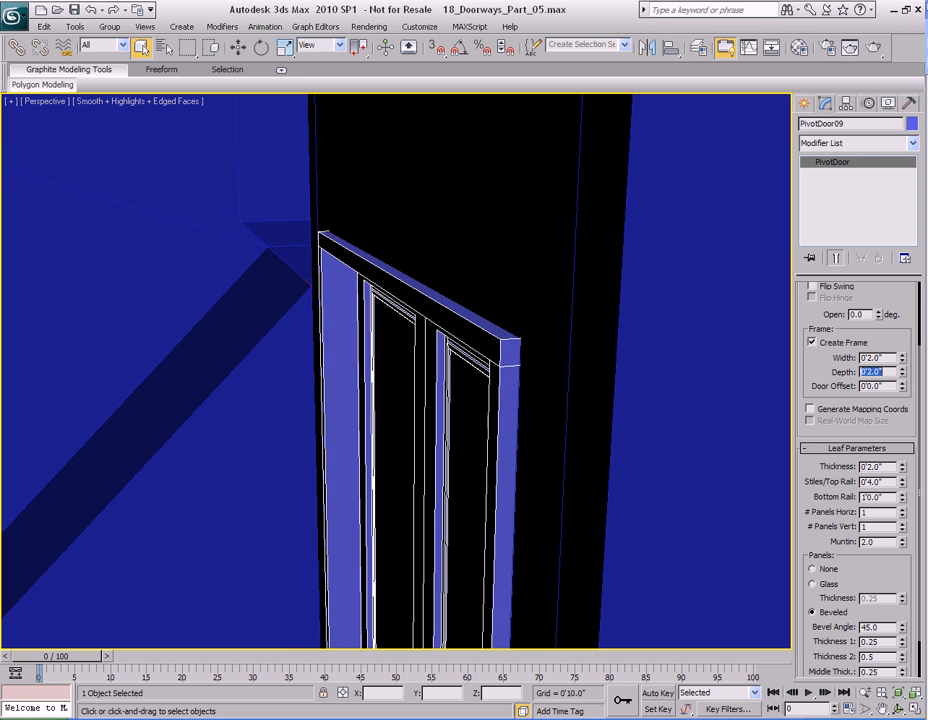
- Divide each leaf of the double door into 2 horizontal and 2 vertical panels
middle_click_drag(600, 430, 518, 441, "alt")
scroll(524, 436, "down", 3)
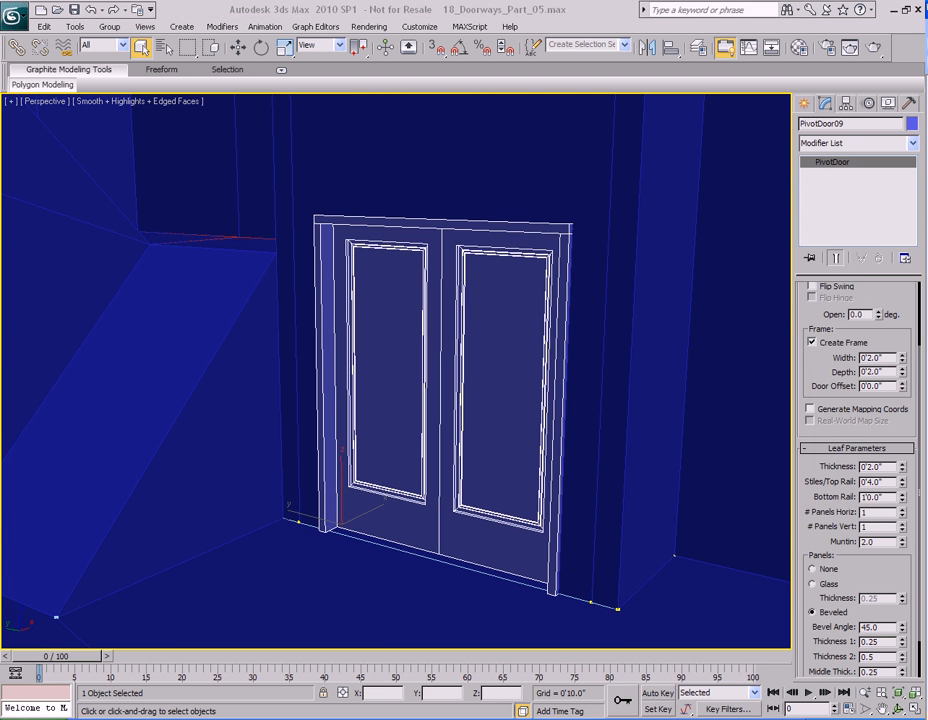
scroll(877, 580, "down", 2)
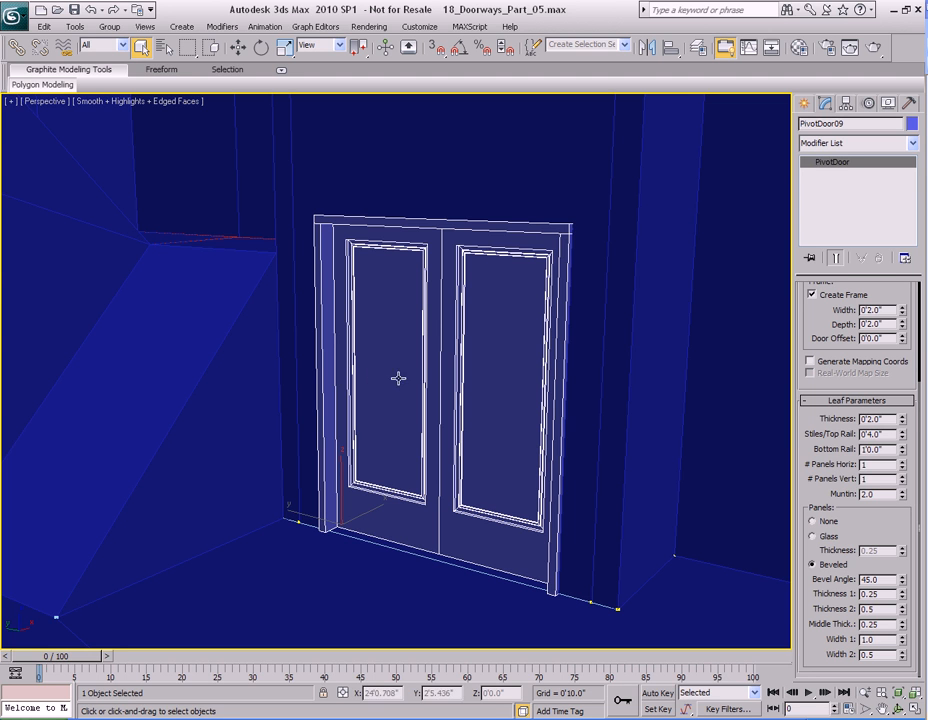
left_click(903, 462)
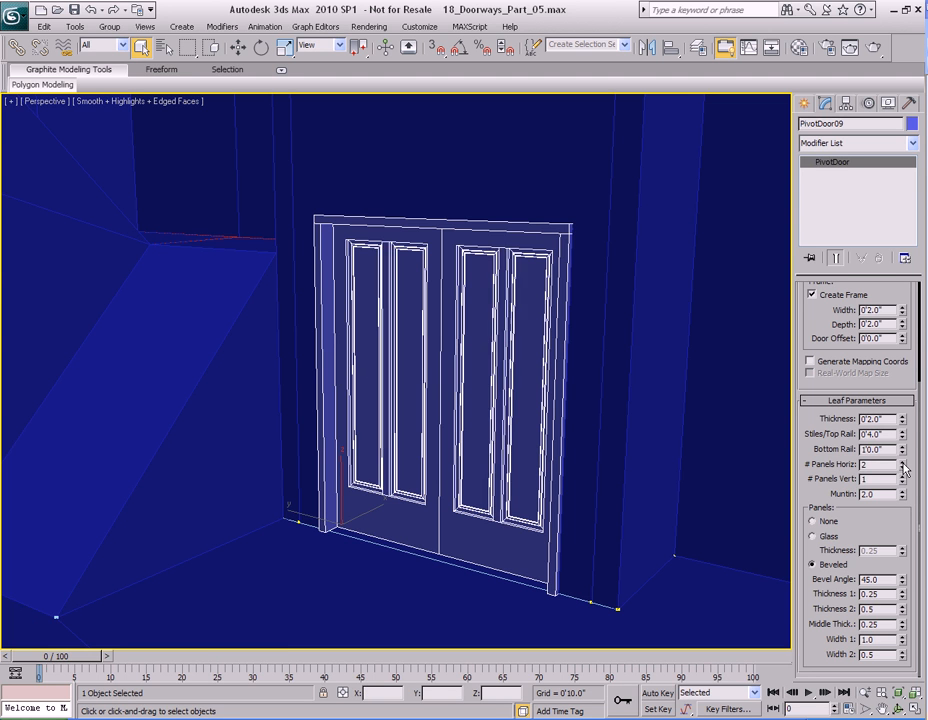
left_click(903, 476)
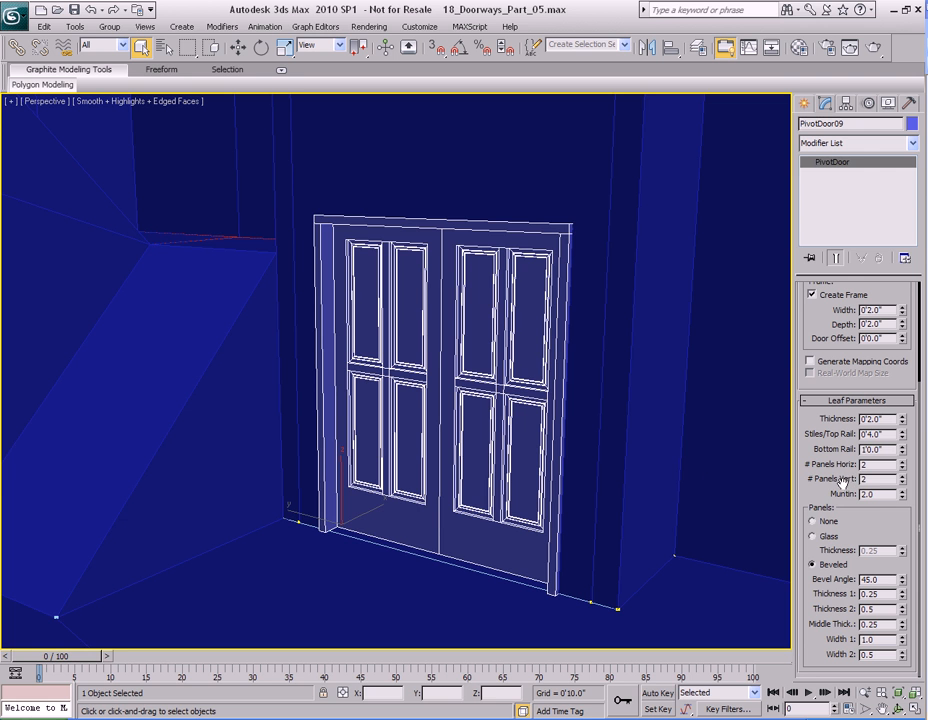
scroll(435, 430, "up", 6)
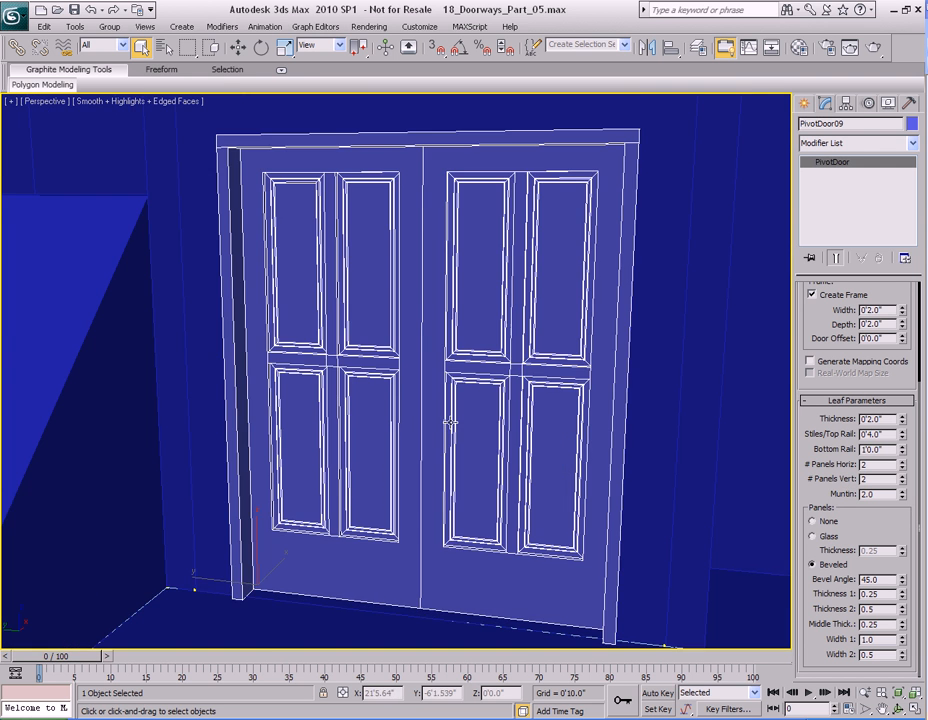
middle_click_drag(450, 422, 471, 409, "alt")
- Set the muntin width between the double door's panels to 7.0
scroll(445, 434, "down", 3)
scroll(470, 429, "up", 3)
scroll(447, 416, "down", 3)
left_click_drag(904, 497, 851, 369)
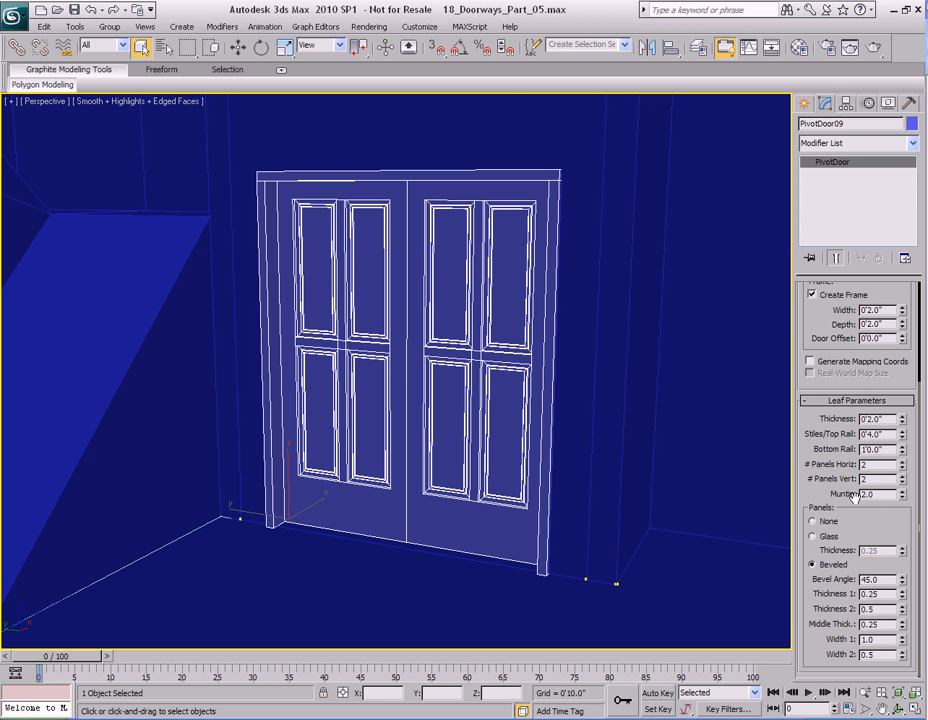
left_click_drag(903, 494, 878, 428)
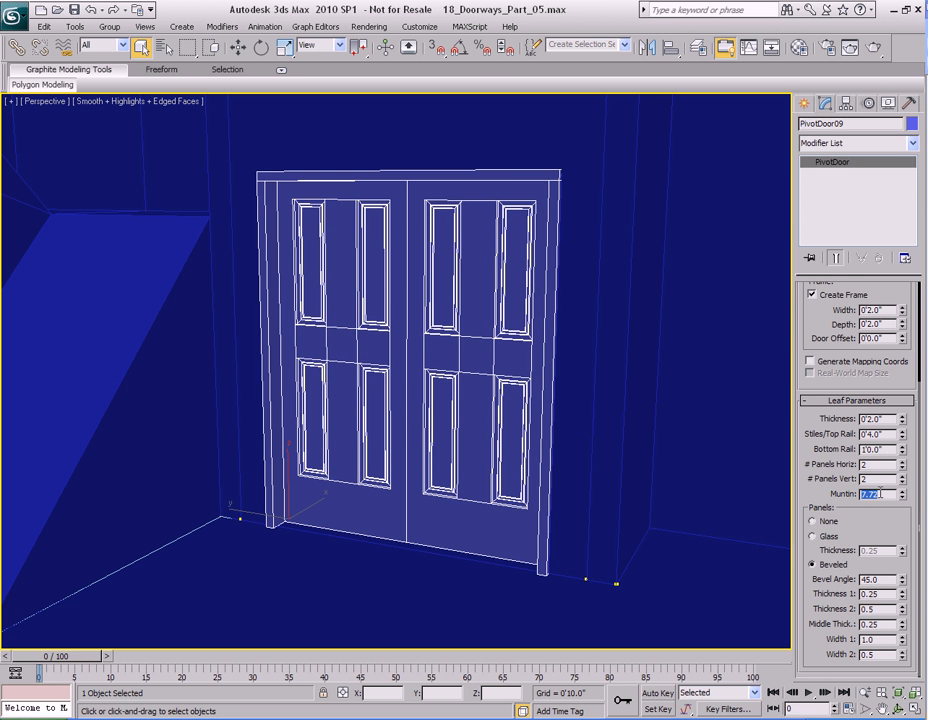
type("7")
key("Return")
scroll(505, 472, "up", 6)
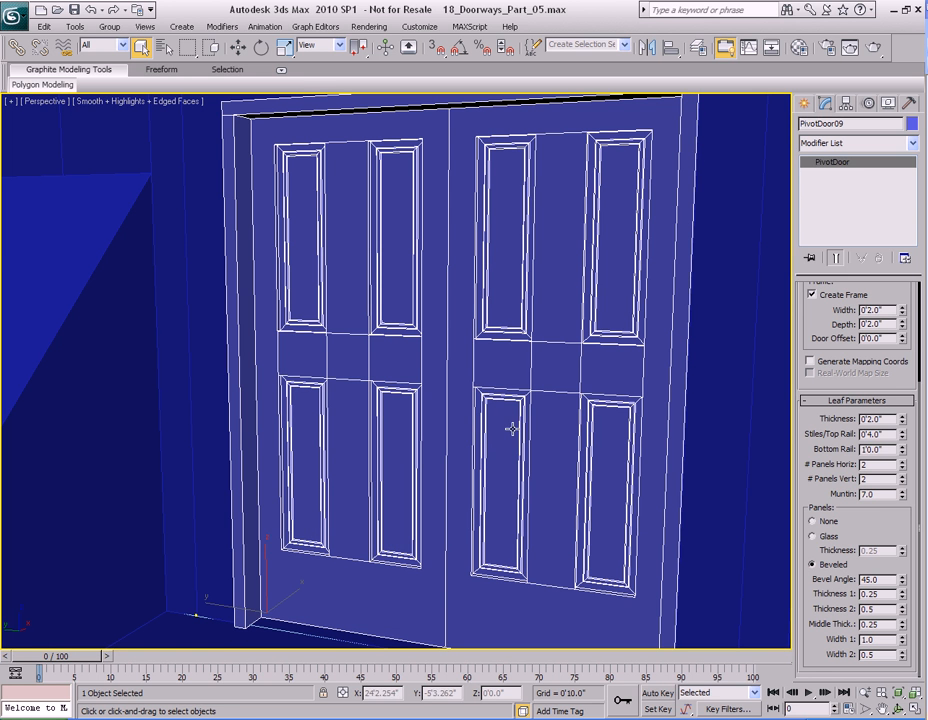
left_click_drag(902, 452, 886, 343)
right_click(898, 419)
right_click(886, 343)
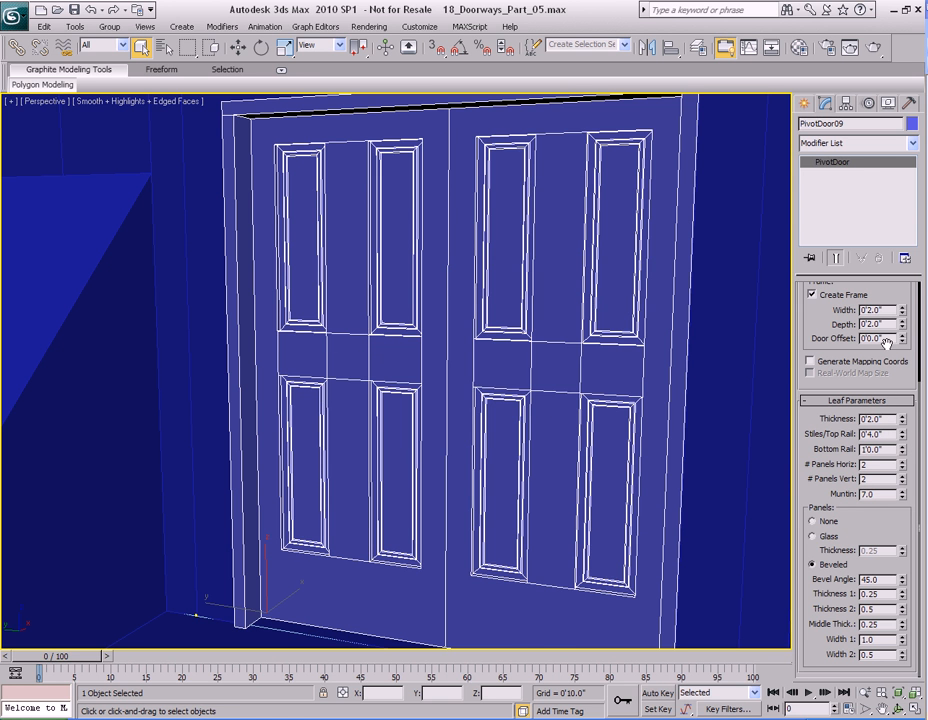
- Turn on Flip Swing for the double door, testing the leaves opened about 24 degrees and closing them again to 0
middle_click_drag(580, 488, 557, 445)
scroll(596, 460, "down", 5)
scroll(632, 427, "up", 3)
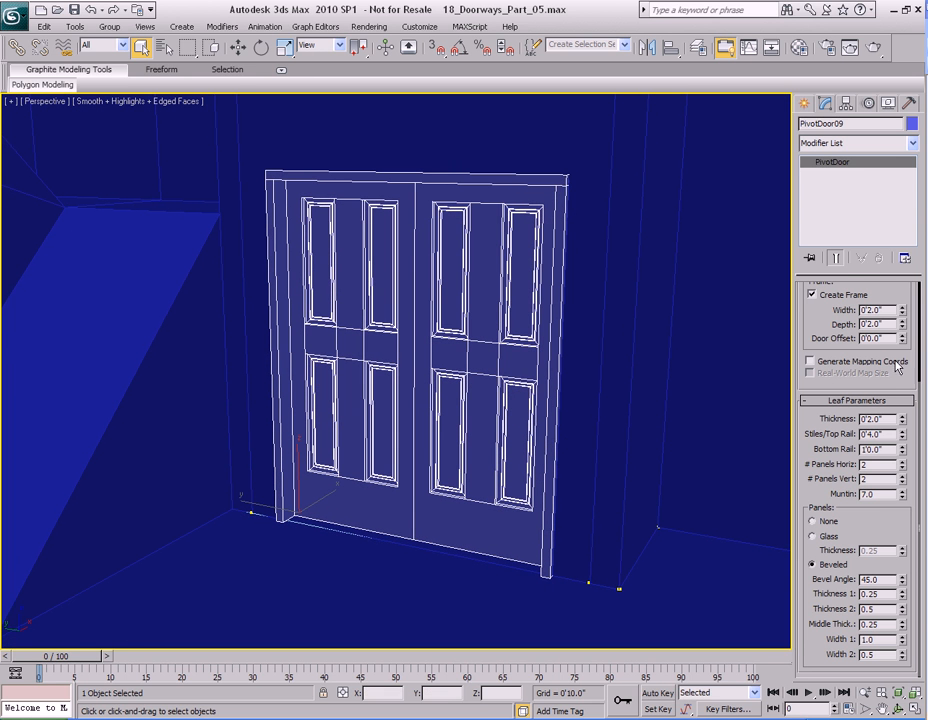
scroll(868, 355, "up", 4)
left_click_drag(878, 404, 870, 375)
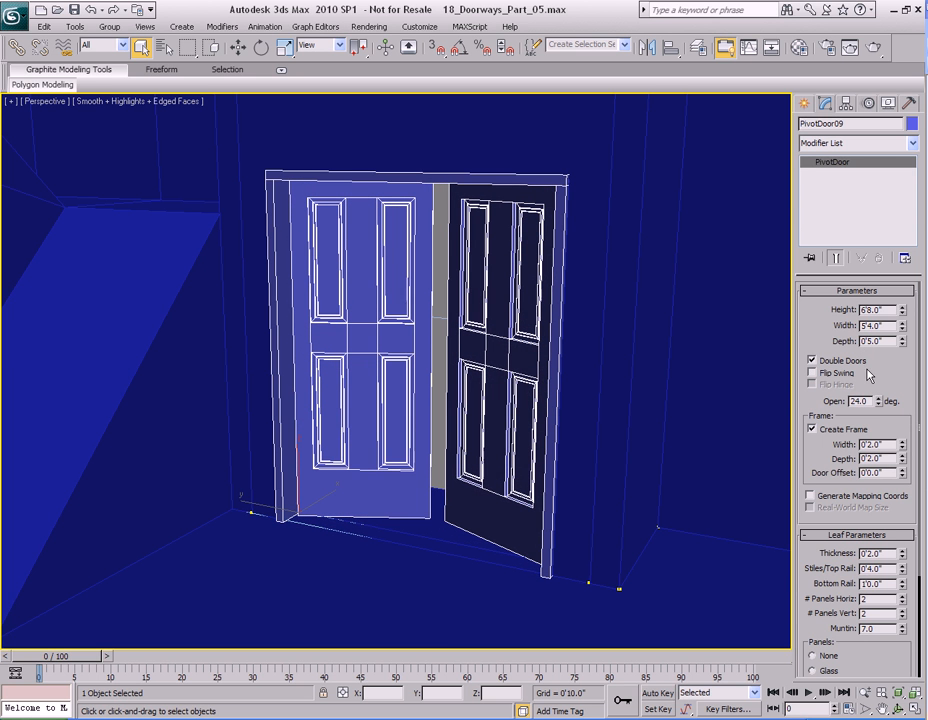
left_click(813, 373)
middle_click_drag(553, 439, 688, 426, "alt")
left_click_drag(882, 408, 866, 478)
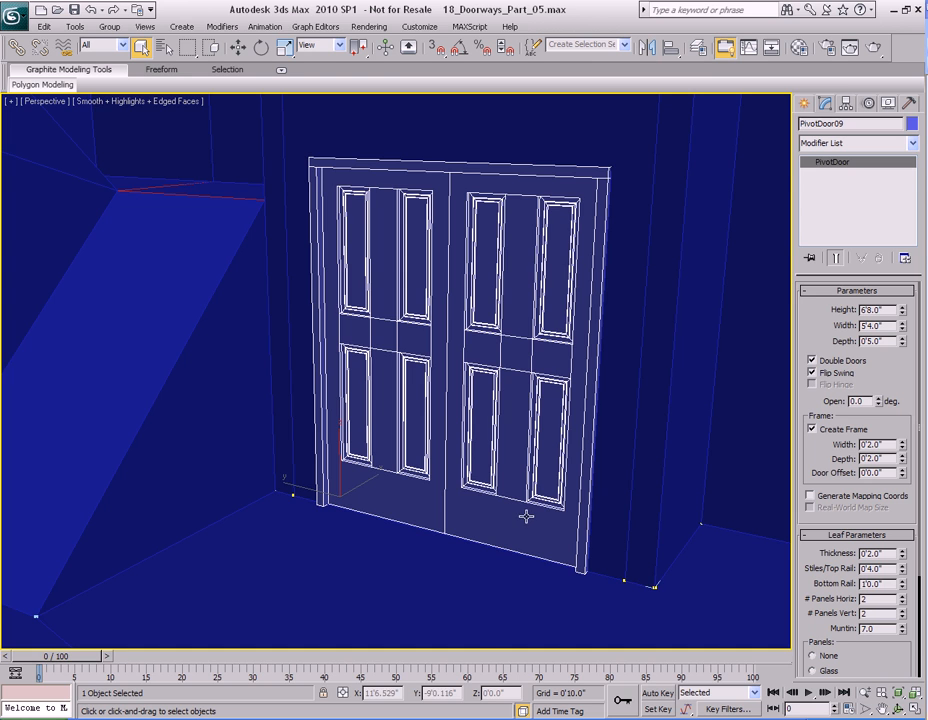
middle_click_drag(340, 345, 530, 453, "alt")
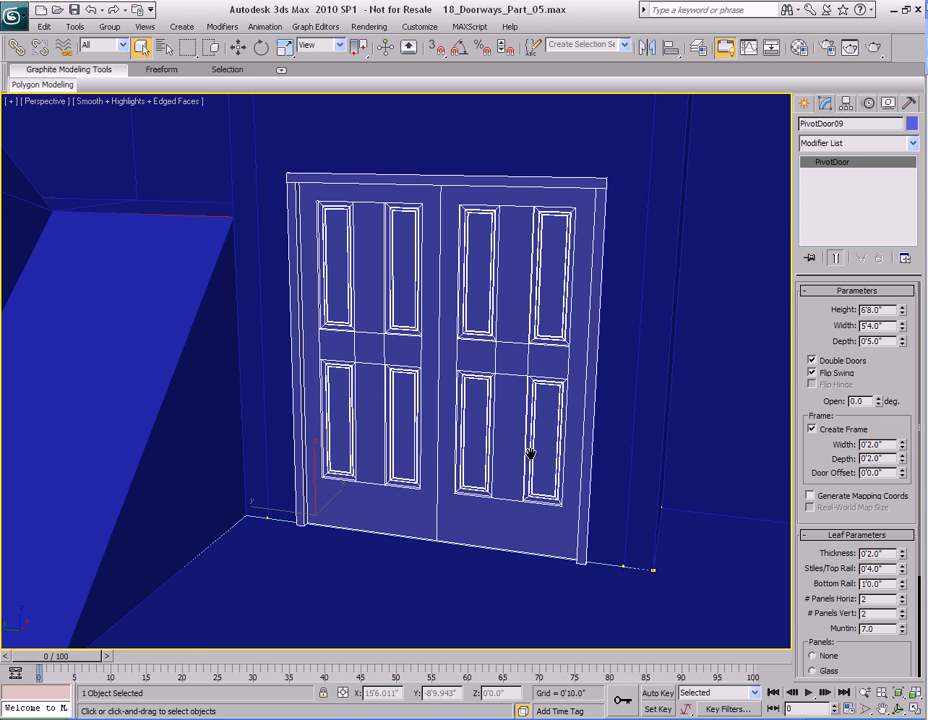
scroll(530, 453, "down", 10)
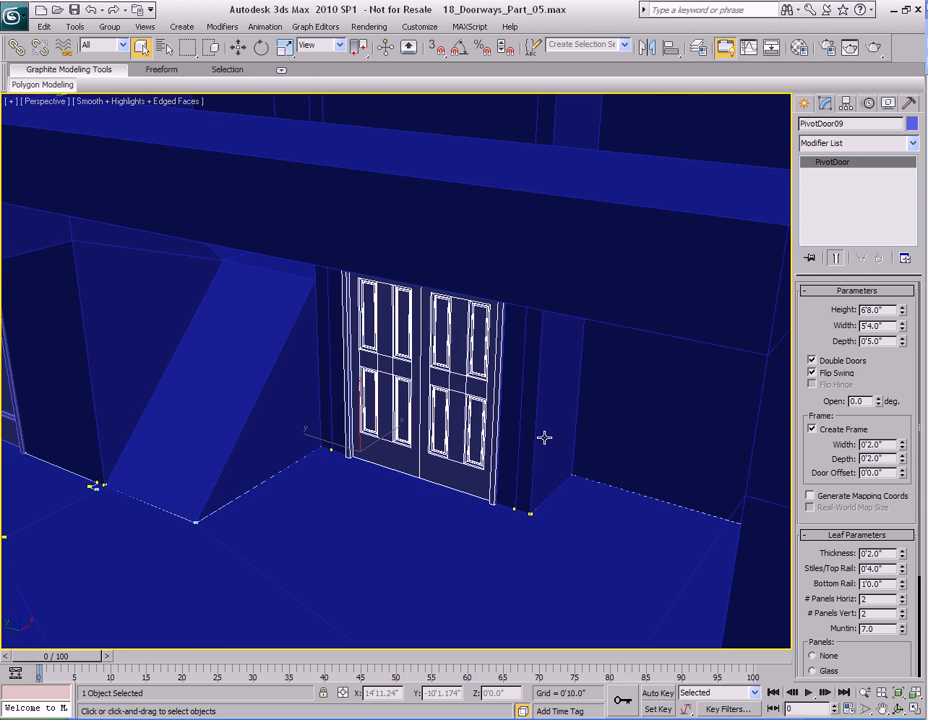
middle_click_drag(527, 438, 532, 433, "alt")
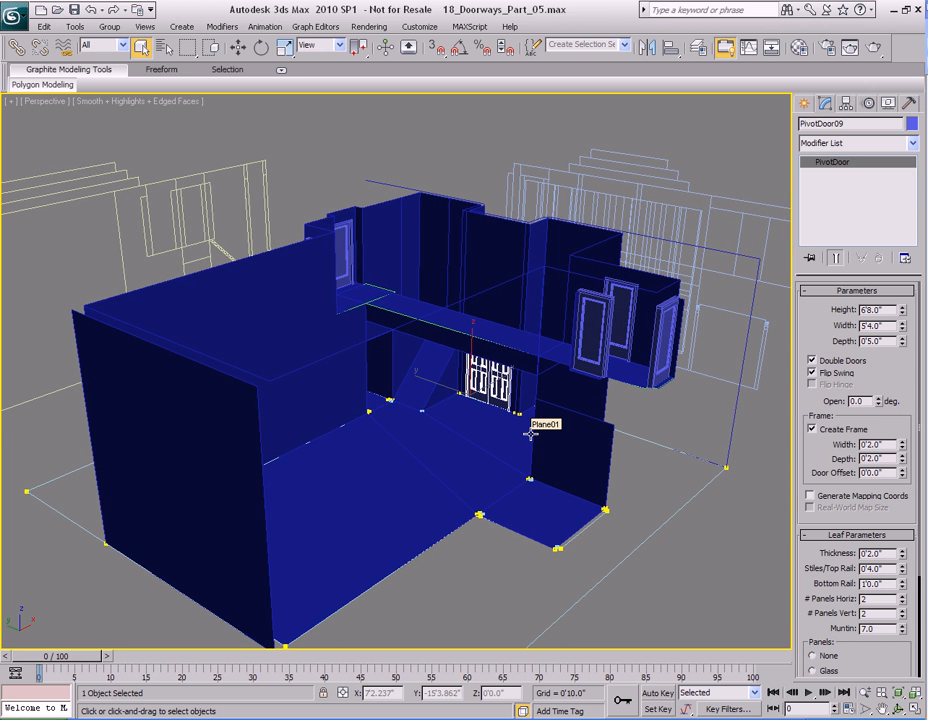